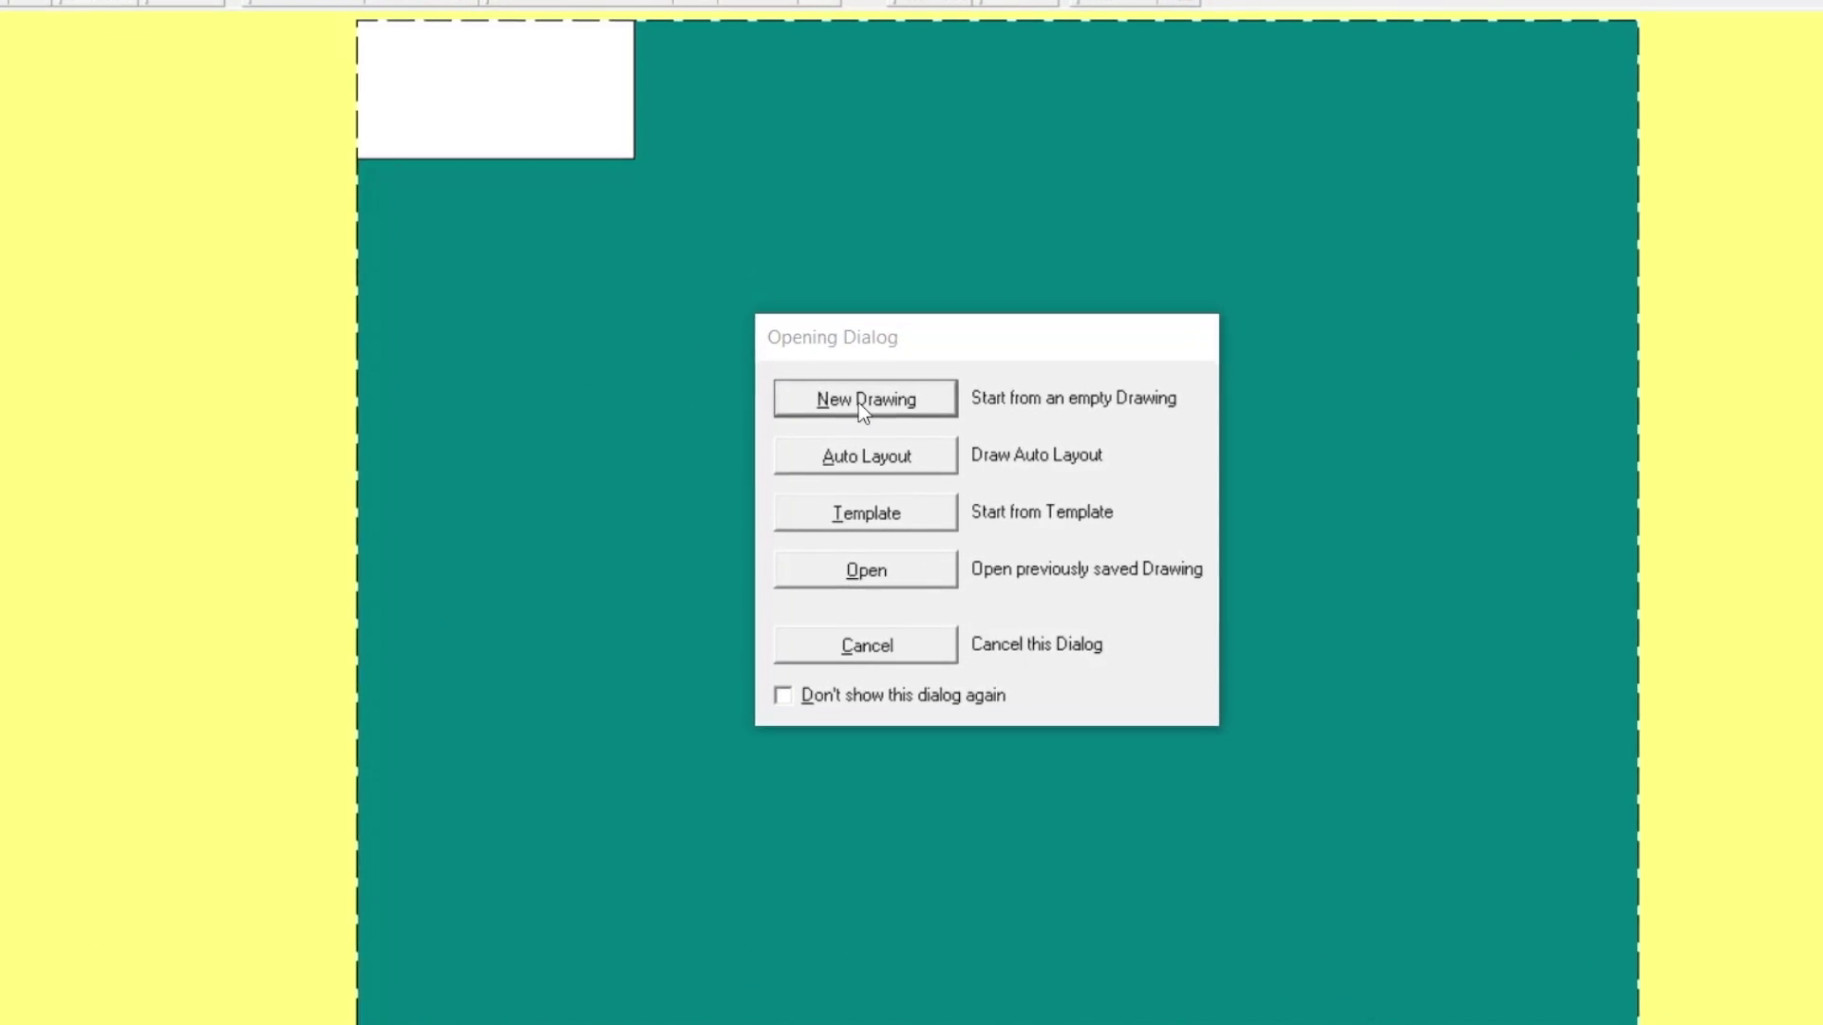
Start a new empty flatbed drawing with a workspace 75 mm wide and 75 mm high
click(859, 402)
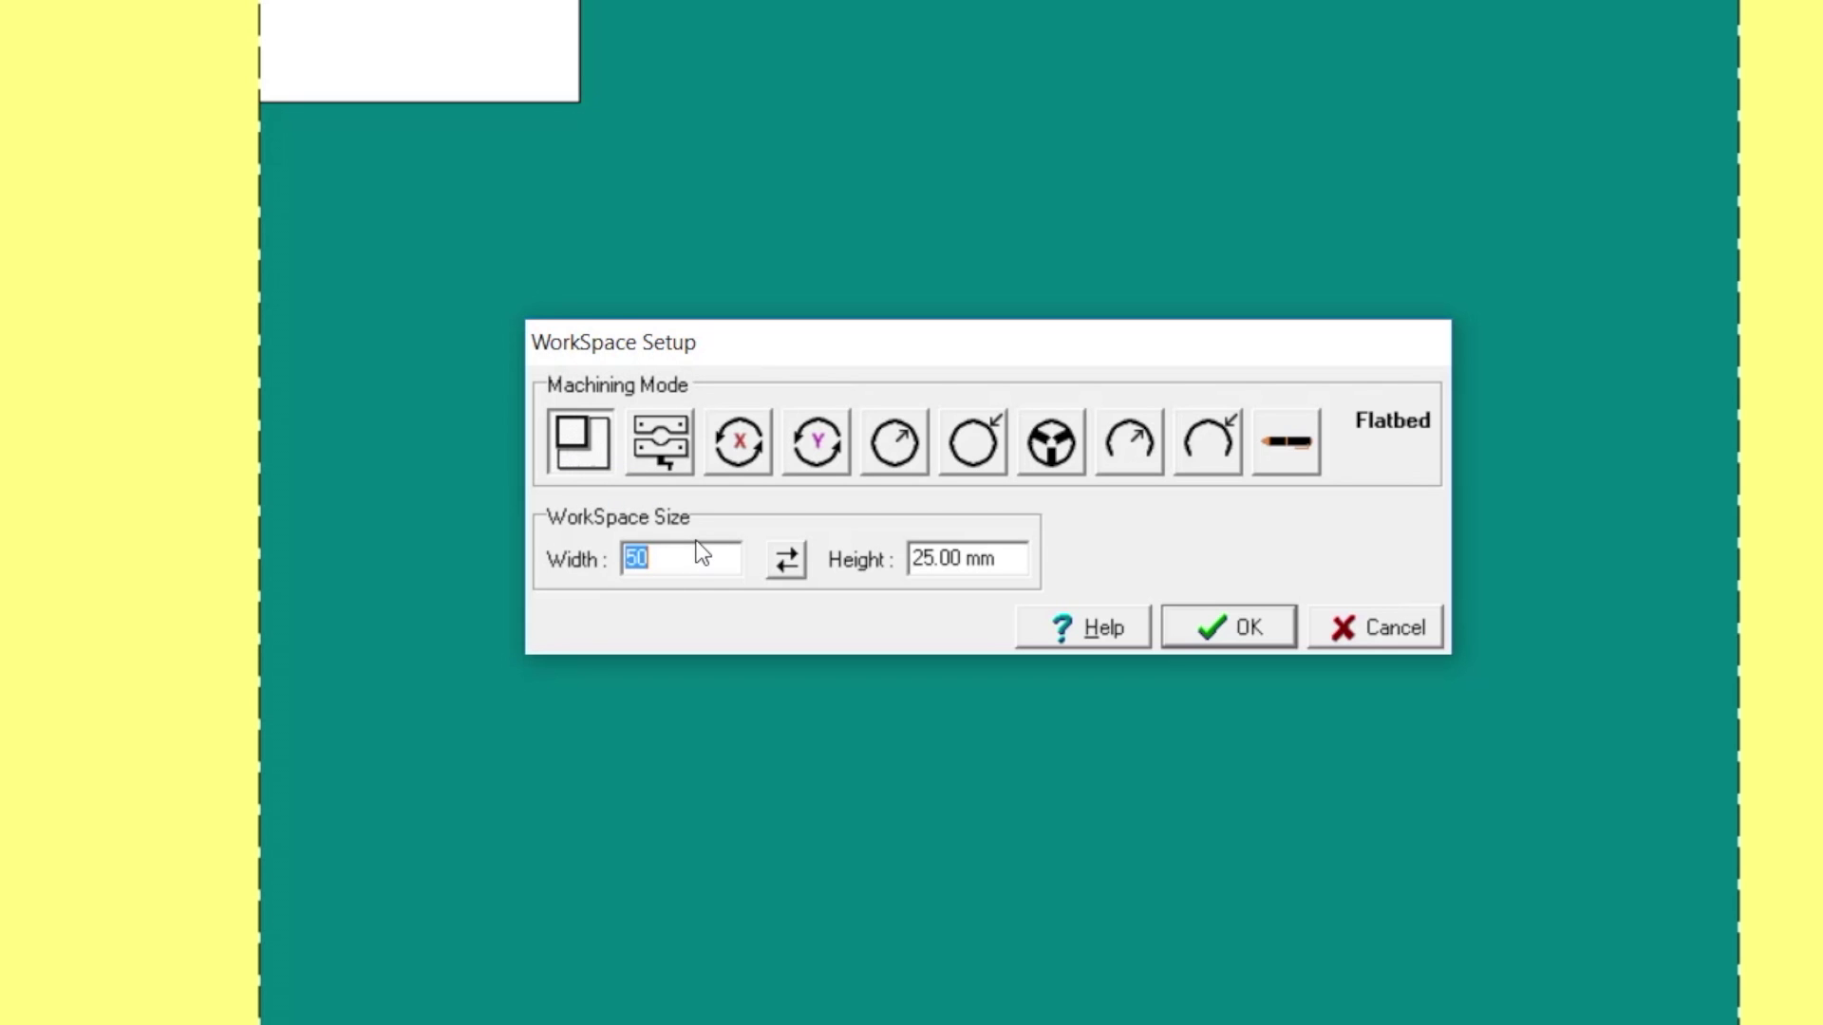
text(75)
key(Tab)
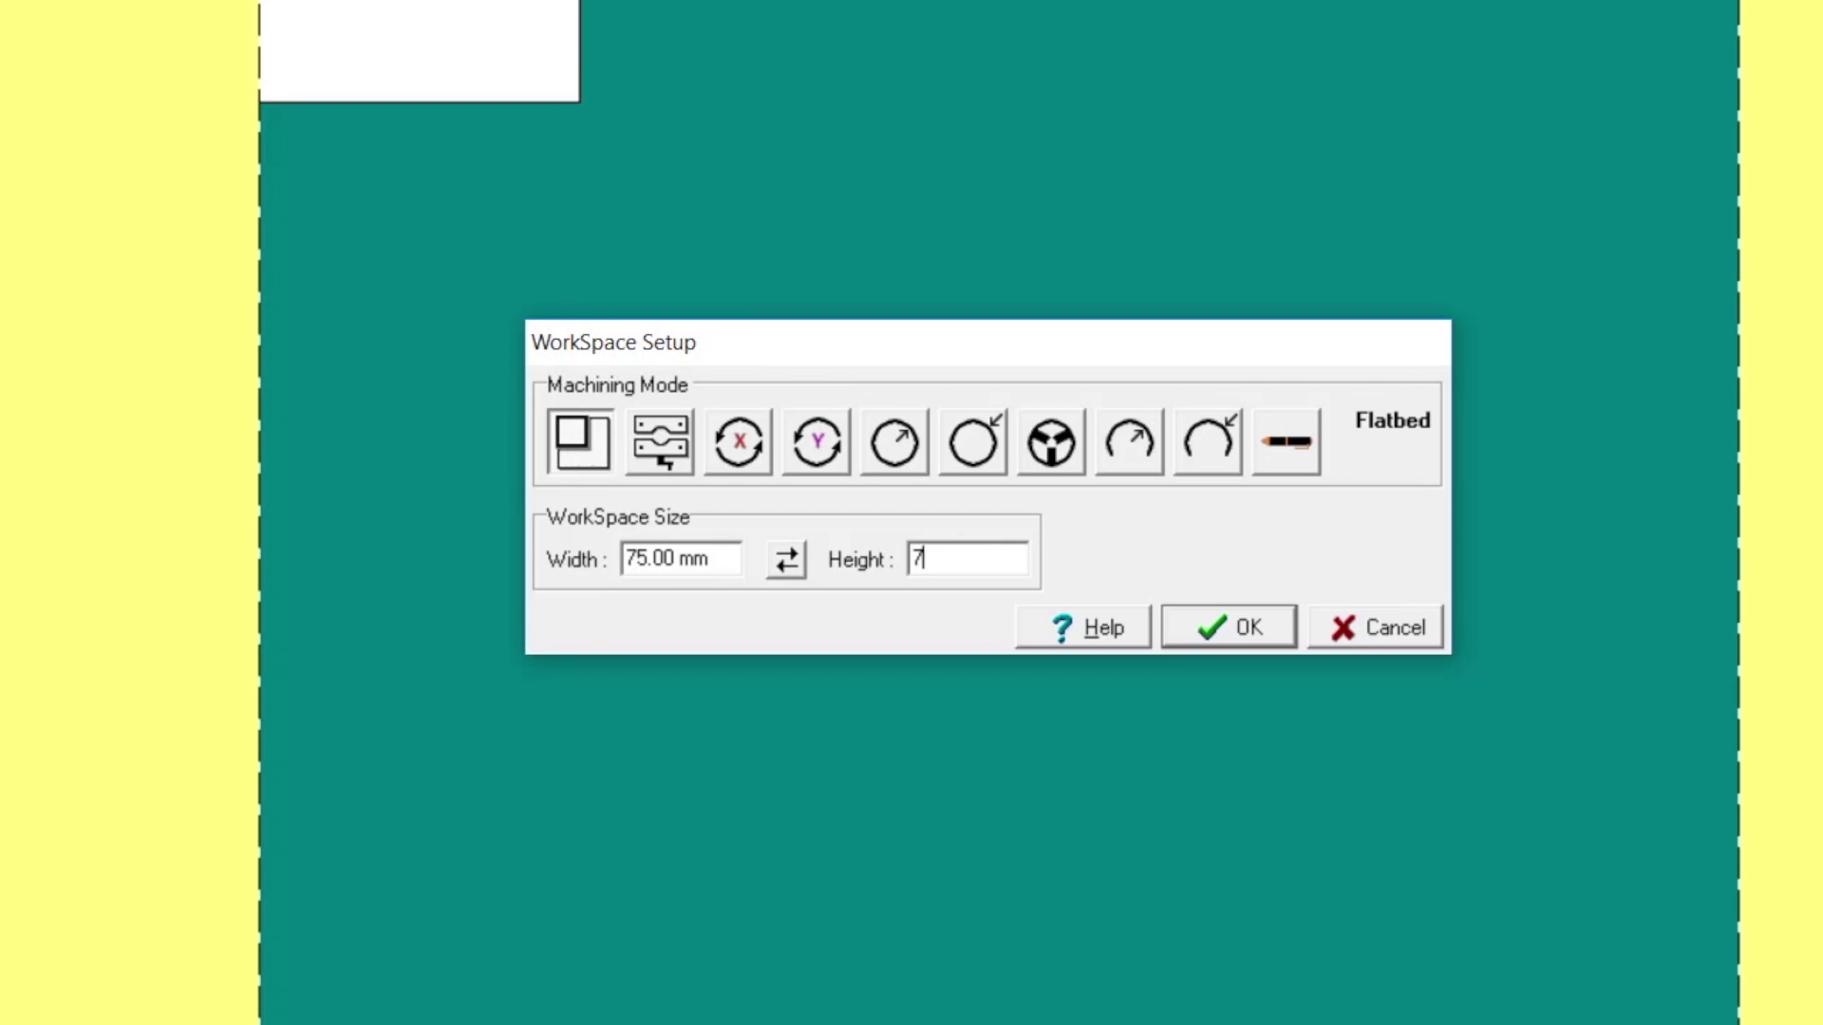
click(1227, 628)
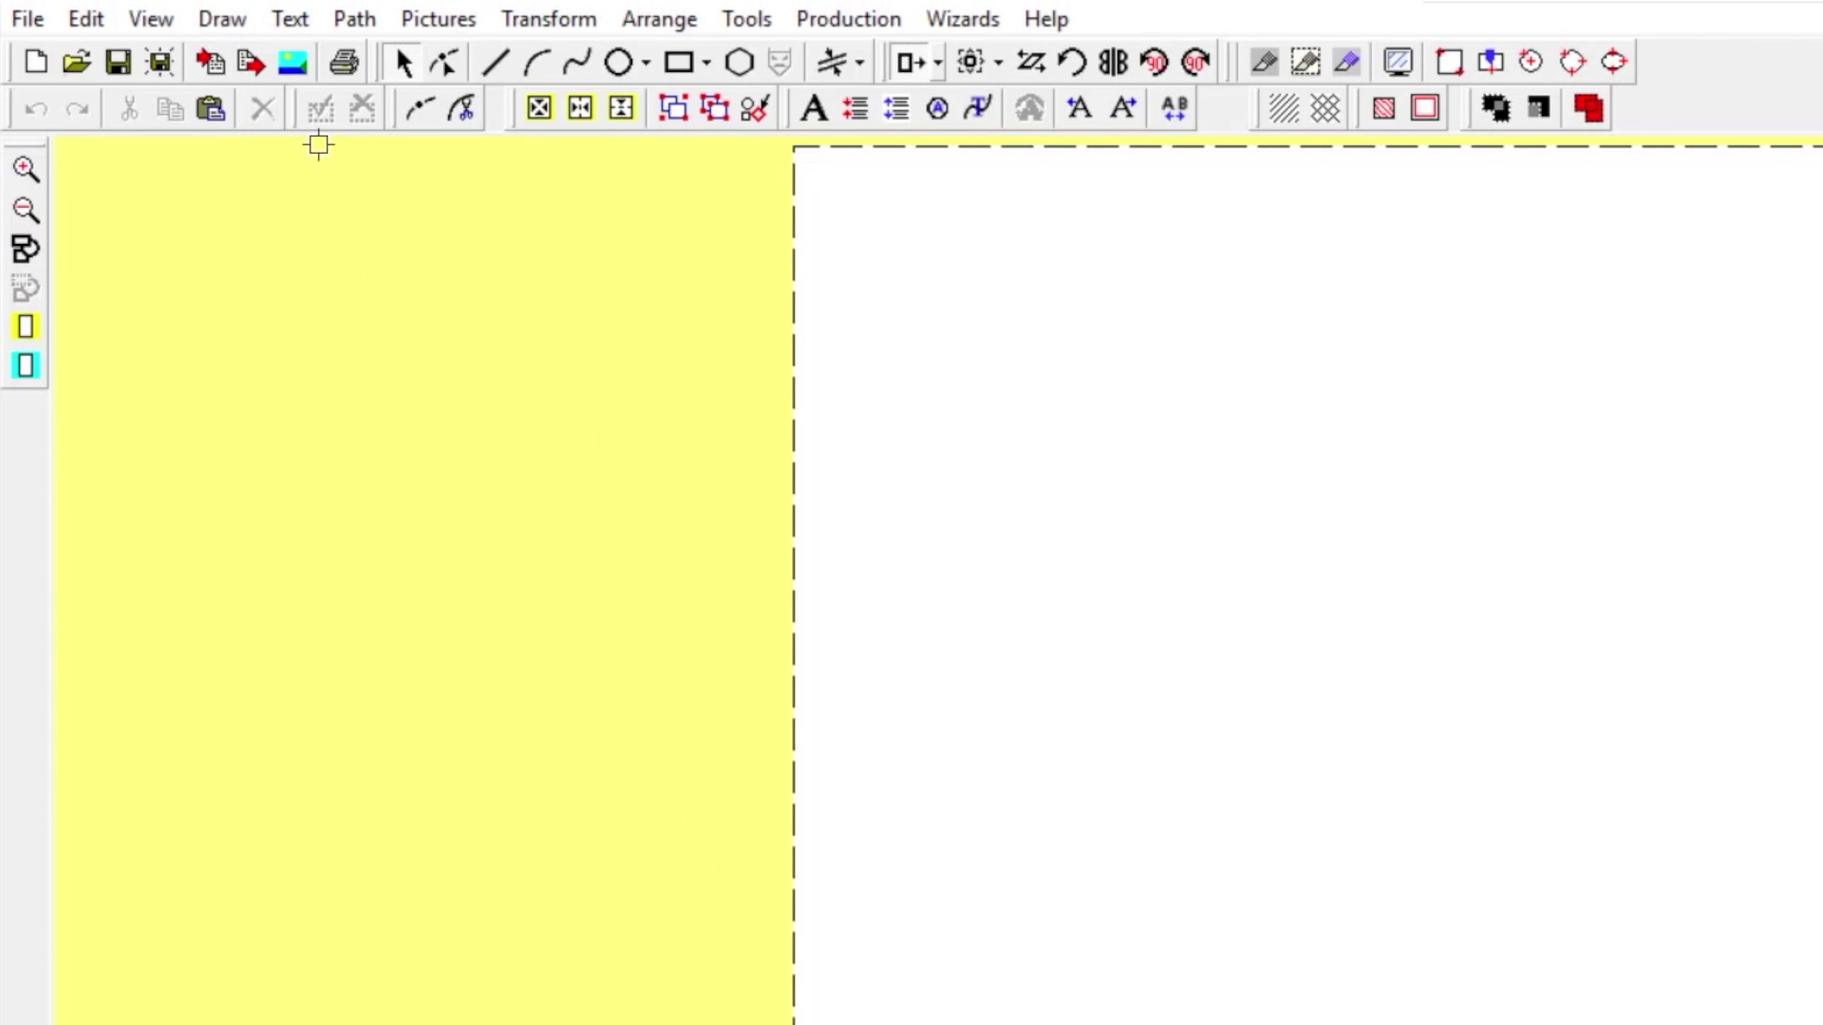
Add the text "Ruby" to the workspace in the Souvenir Light Vistool font
click(291, 21)
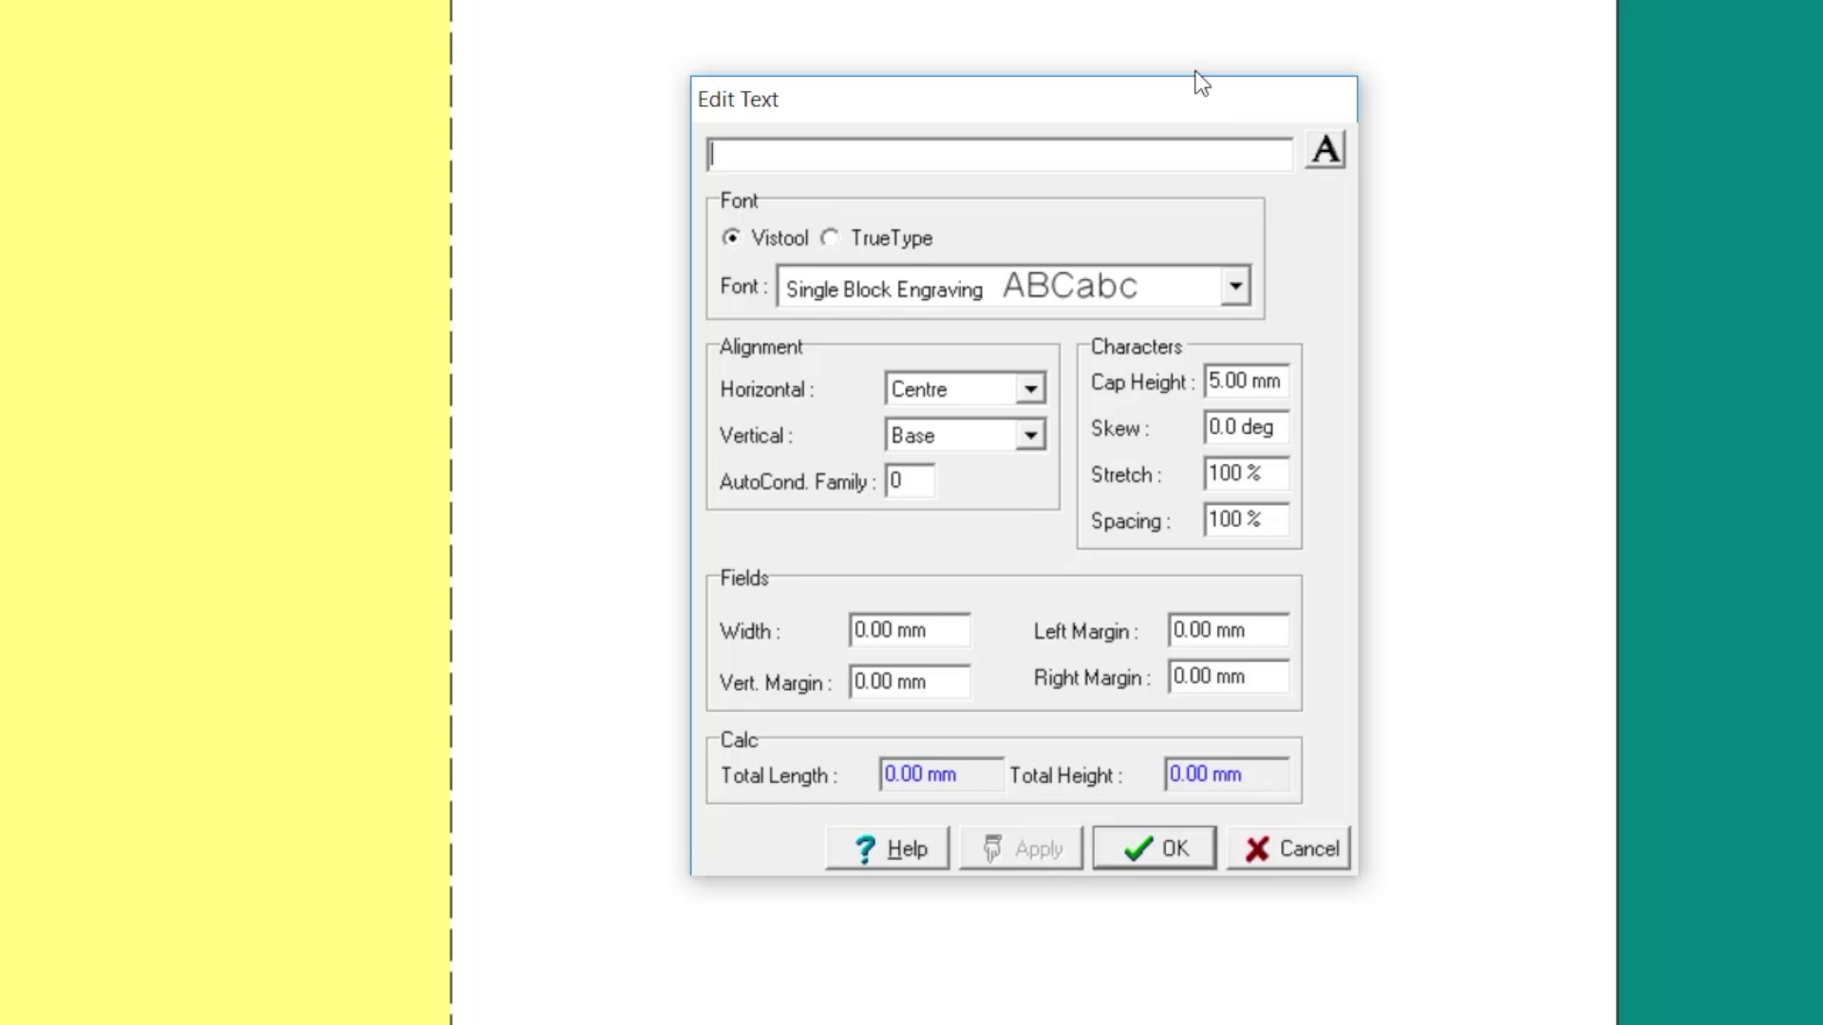
text(Ruby)
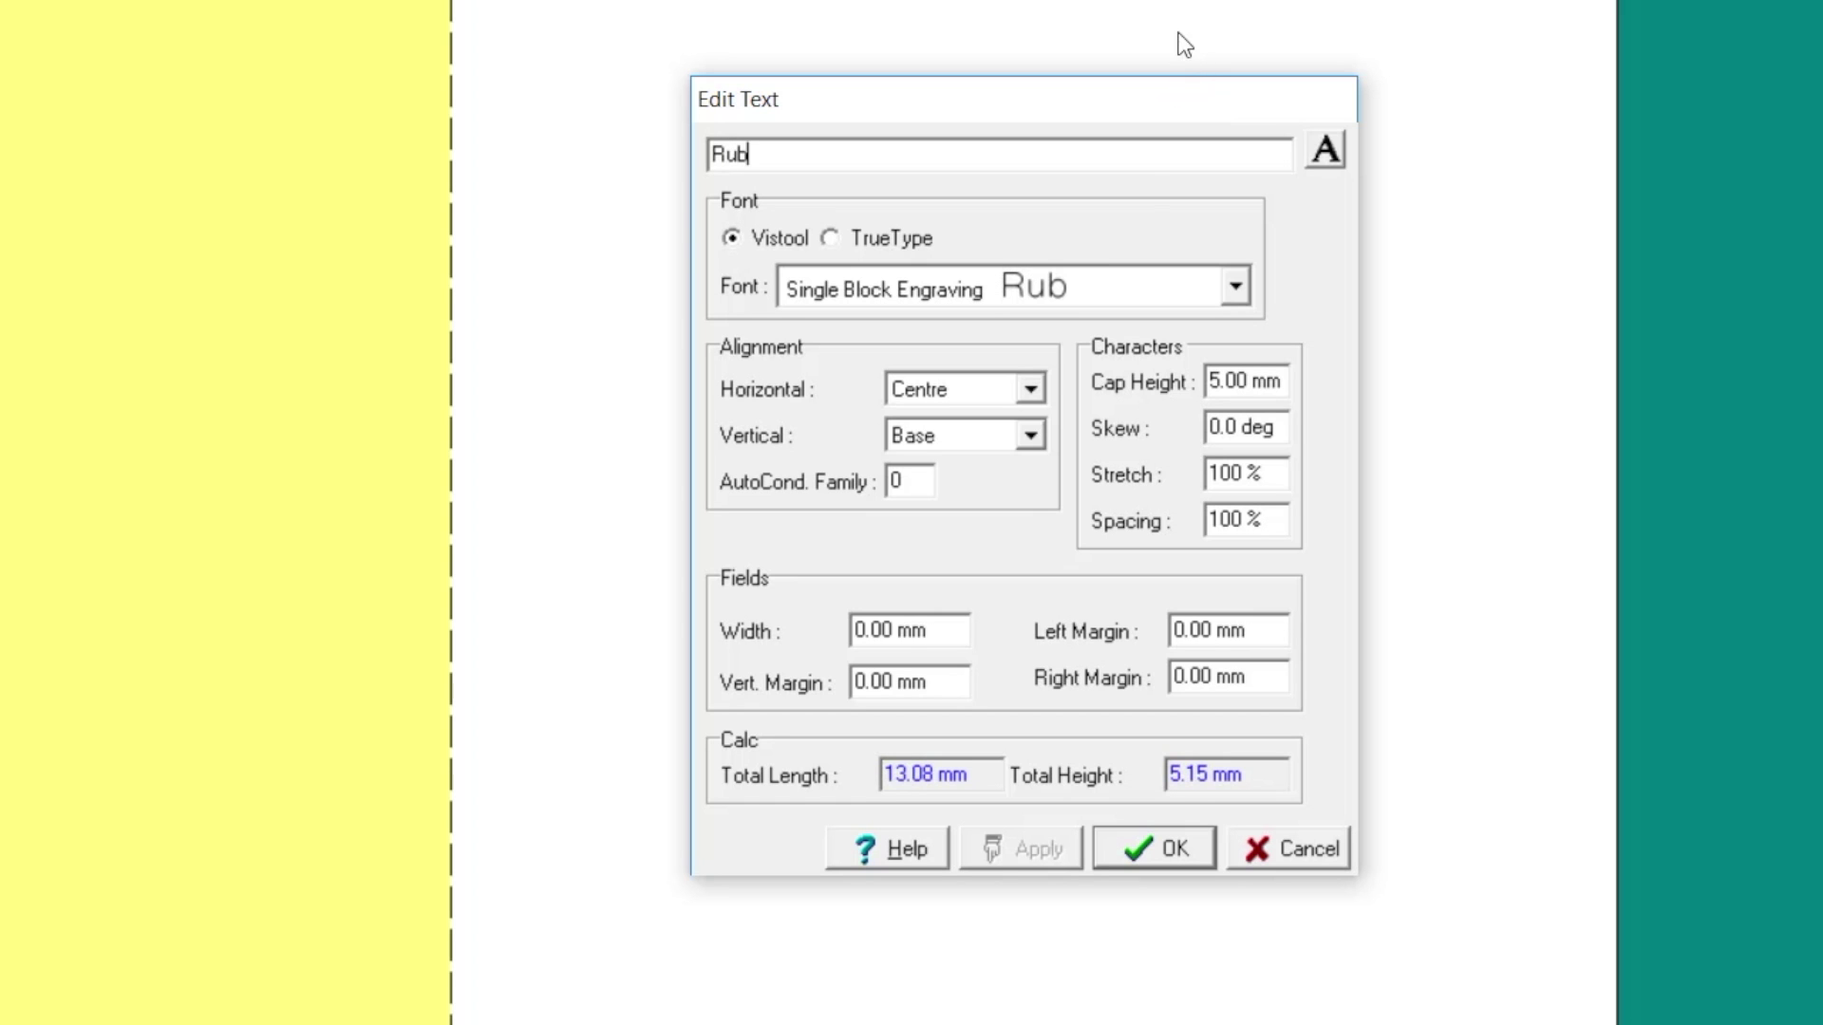
click(1234, 288)
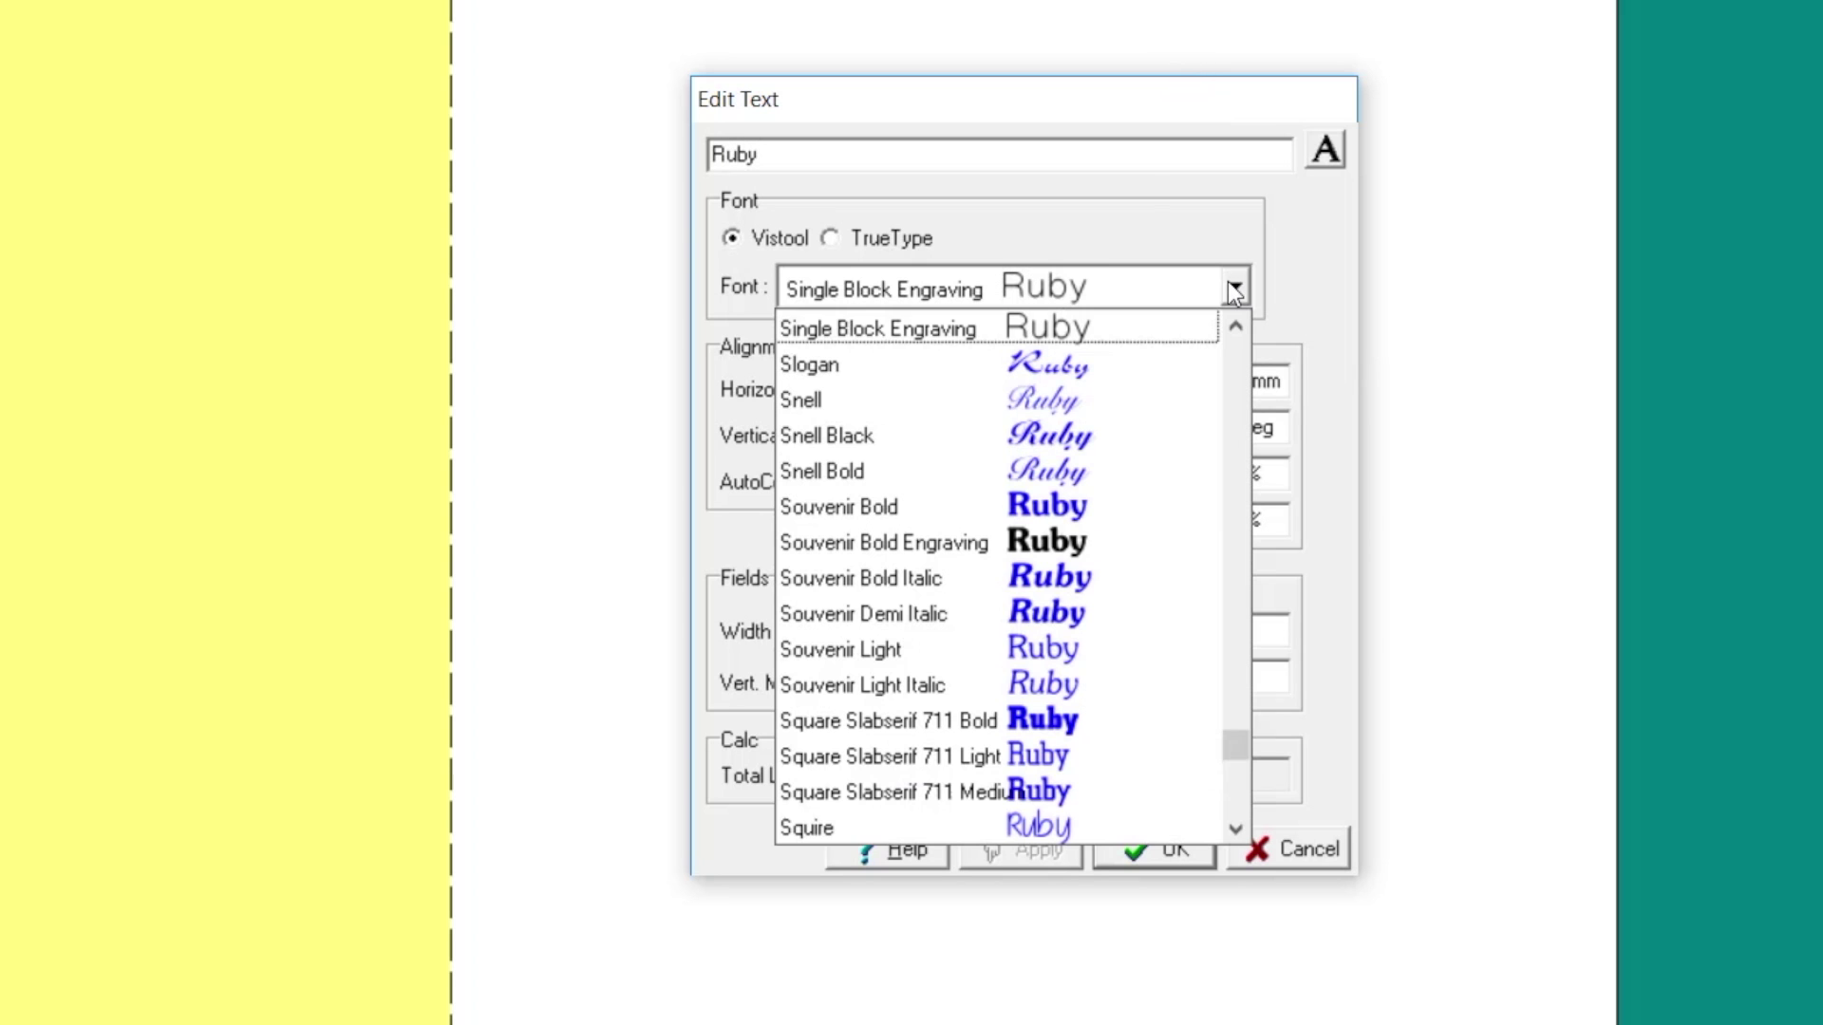
click(1159, 647)
click(1130, 851)
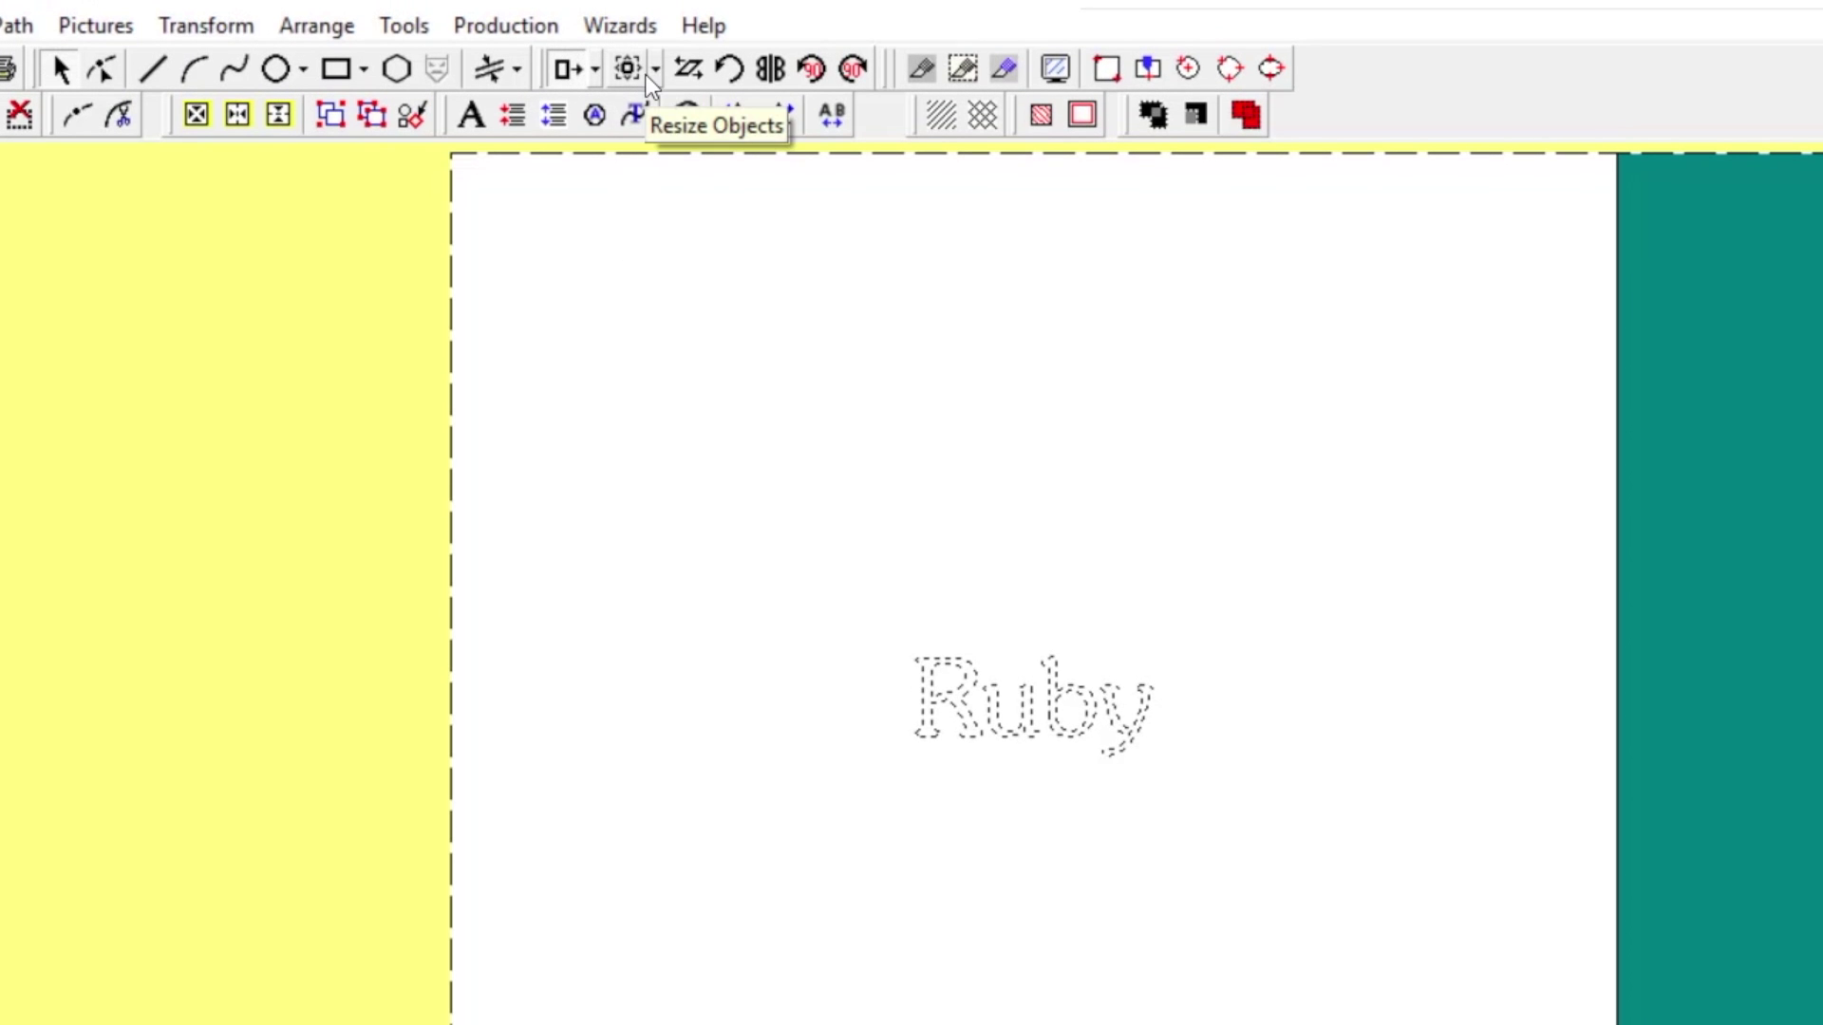
Resize the "Ruby" text to a height of 15 mm, keeping its proportions
click(636, 72)
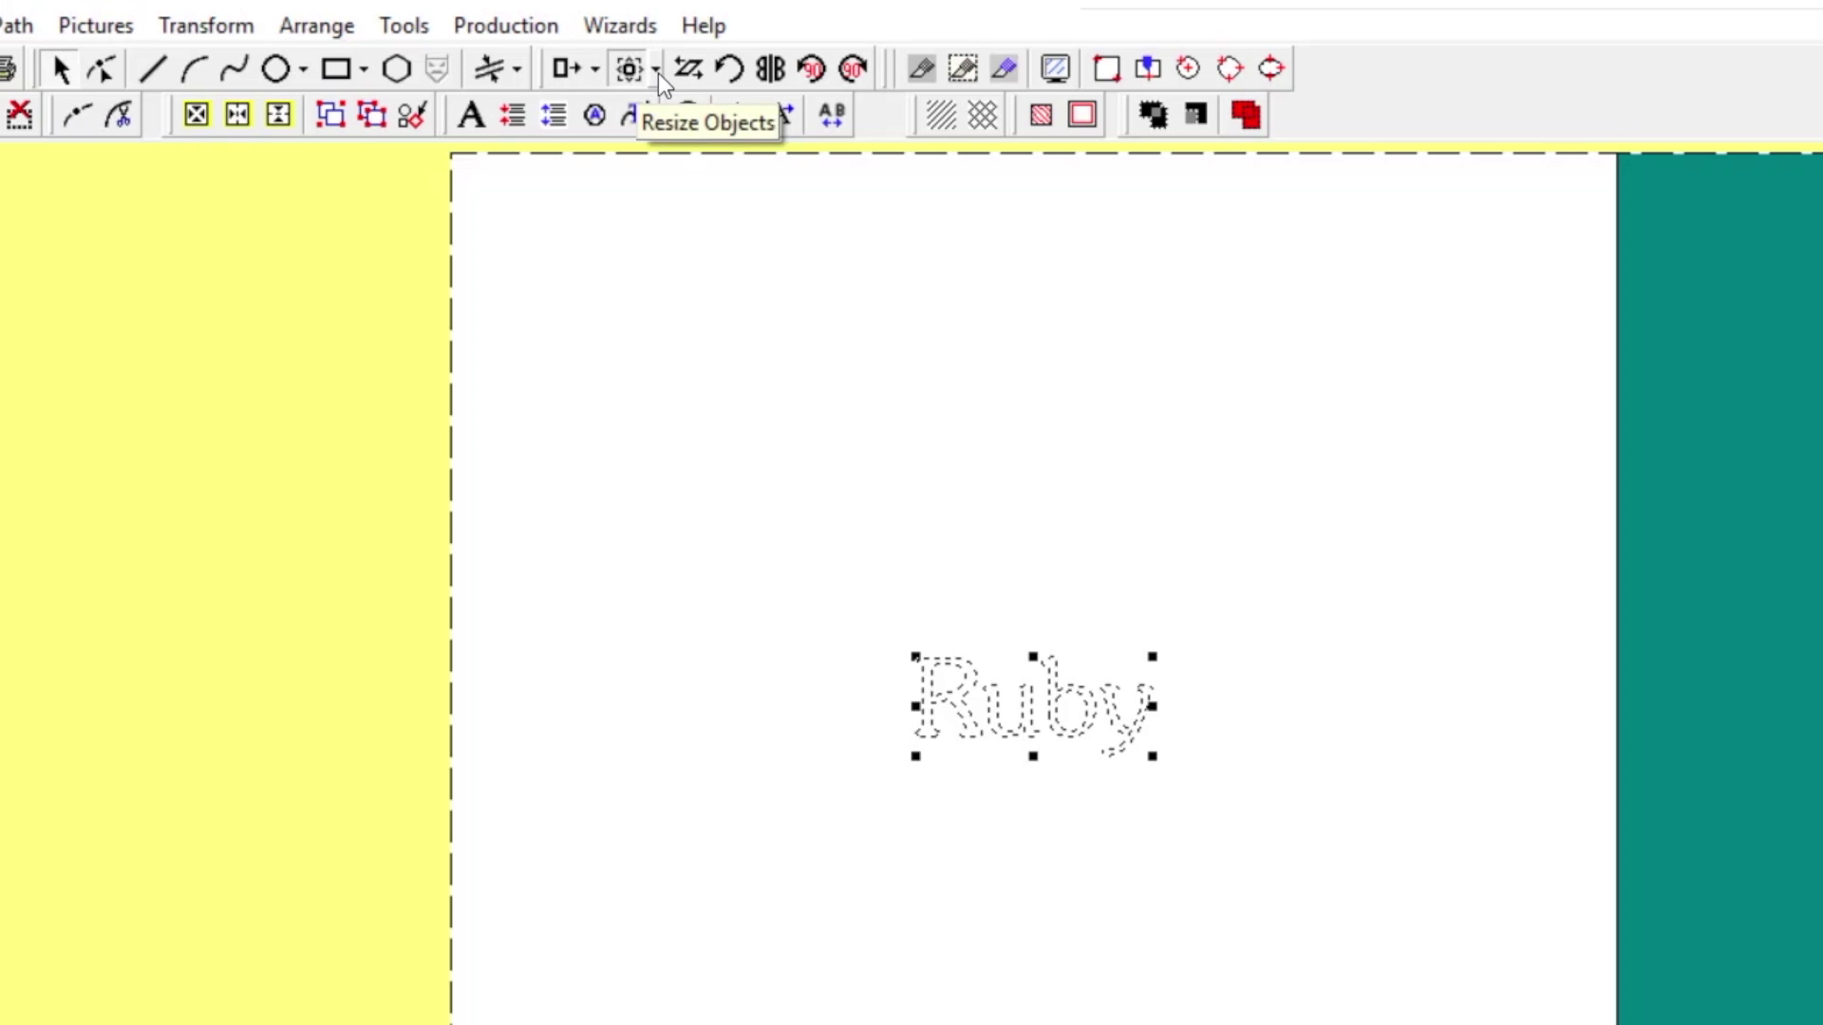
click(655, 70)
click(674, 112)
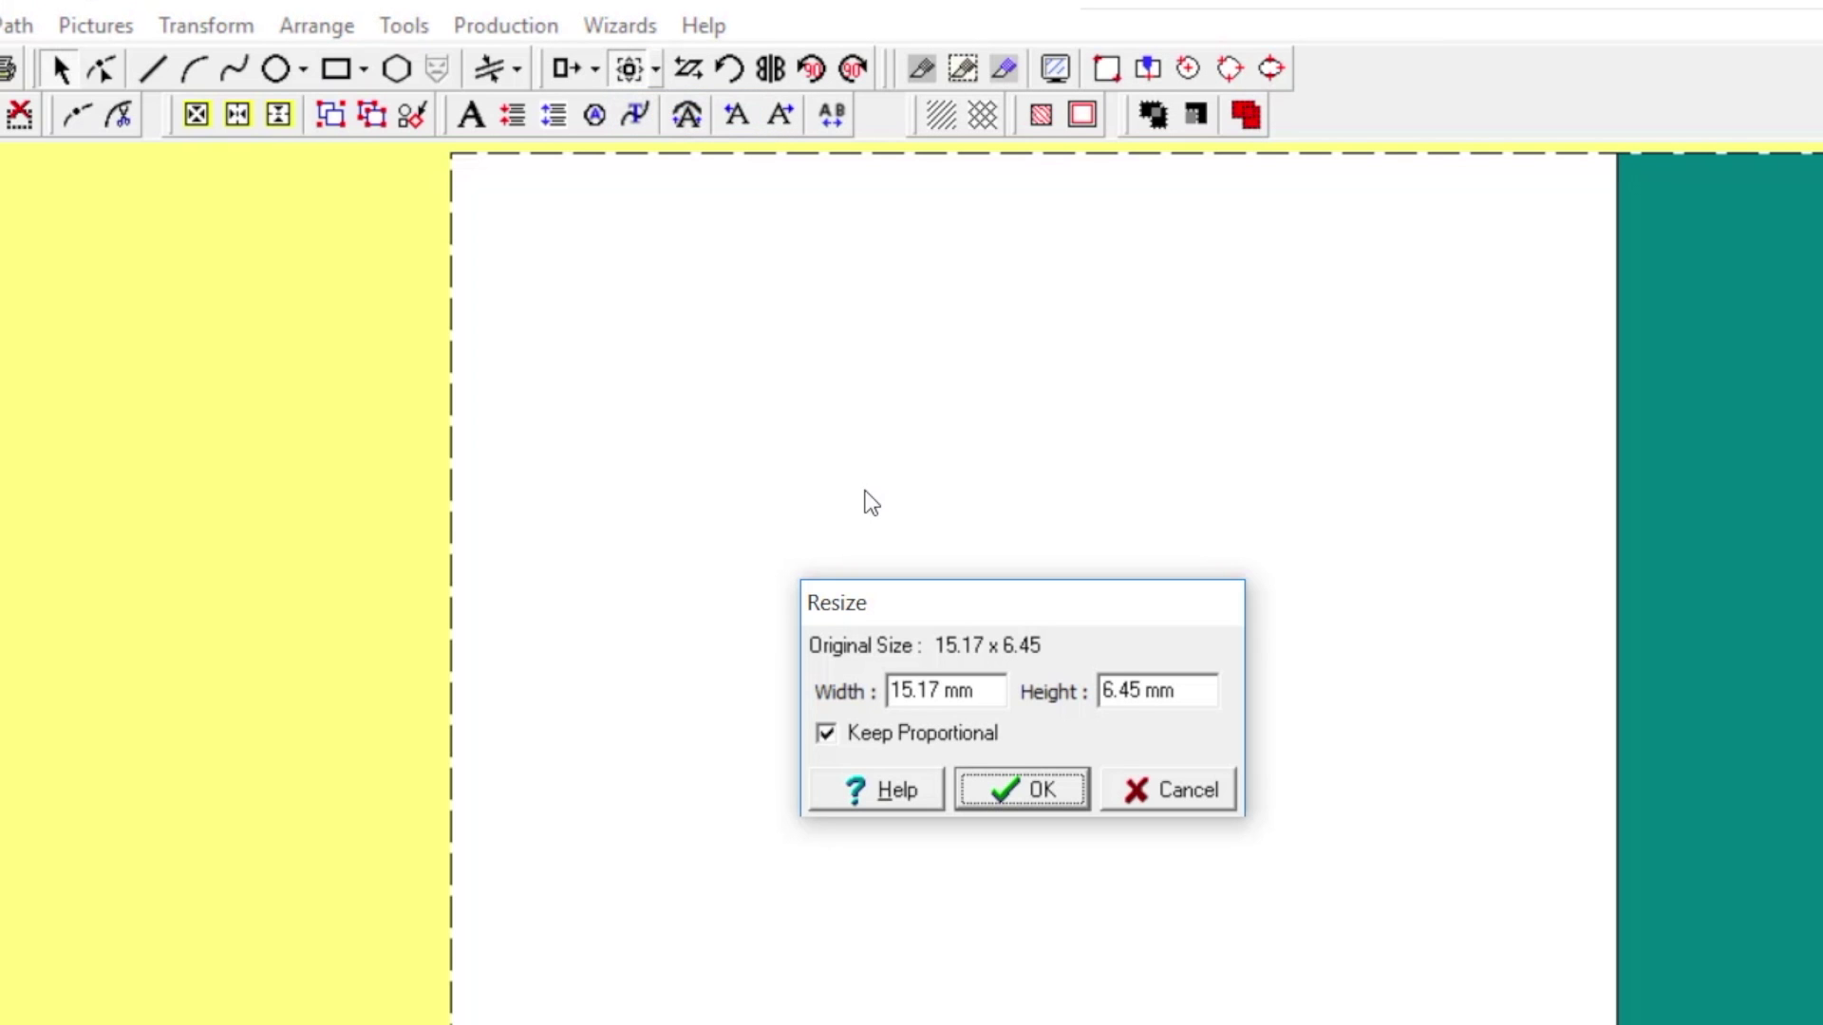
click(1184, 696)
text(6.4474)
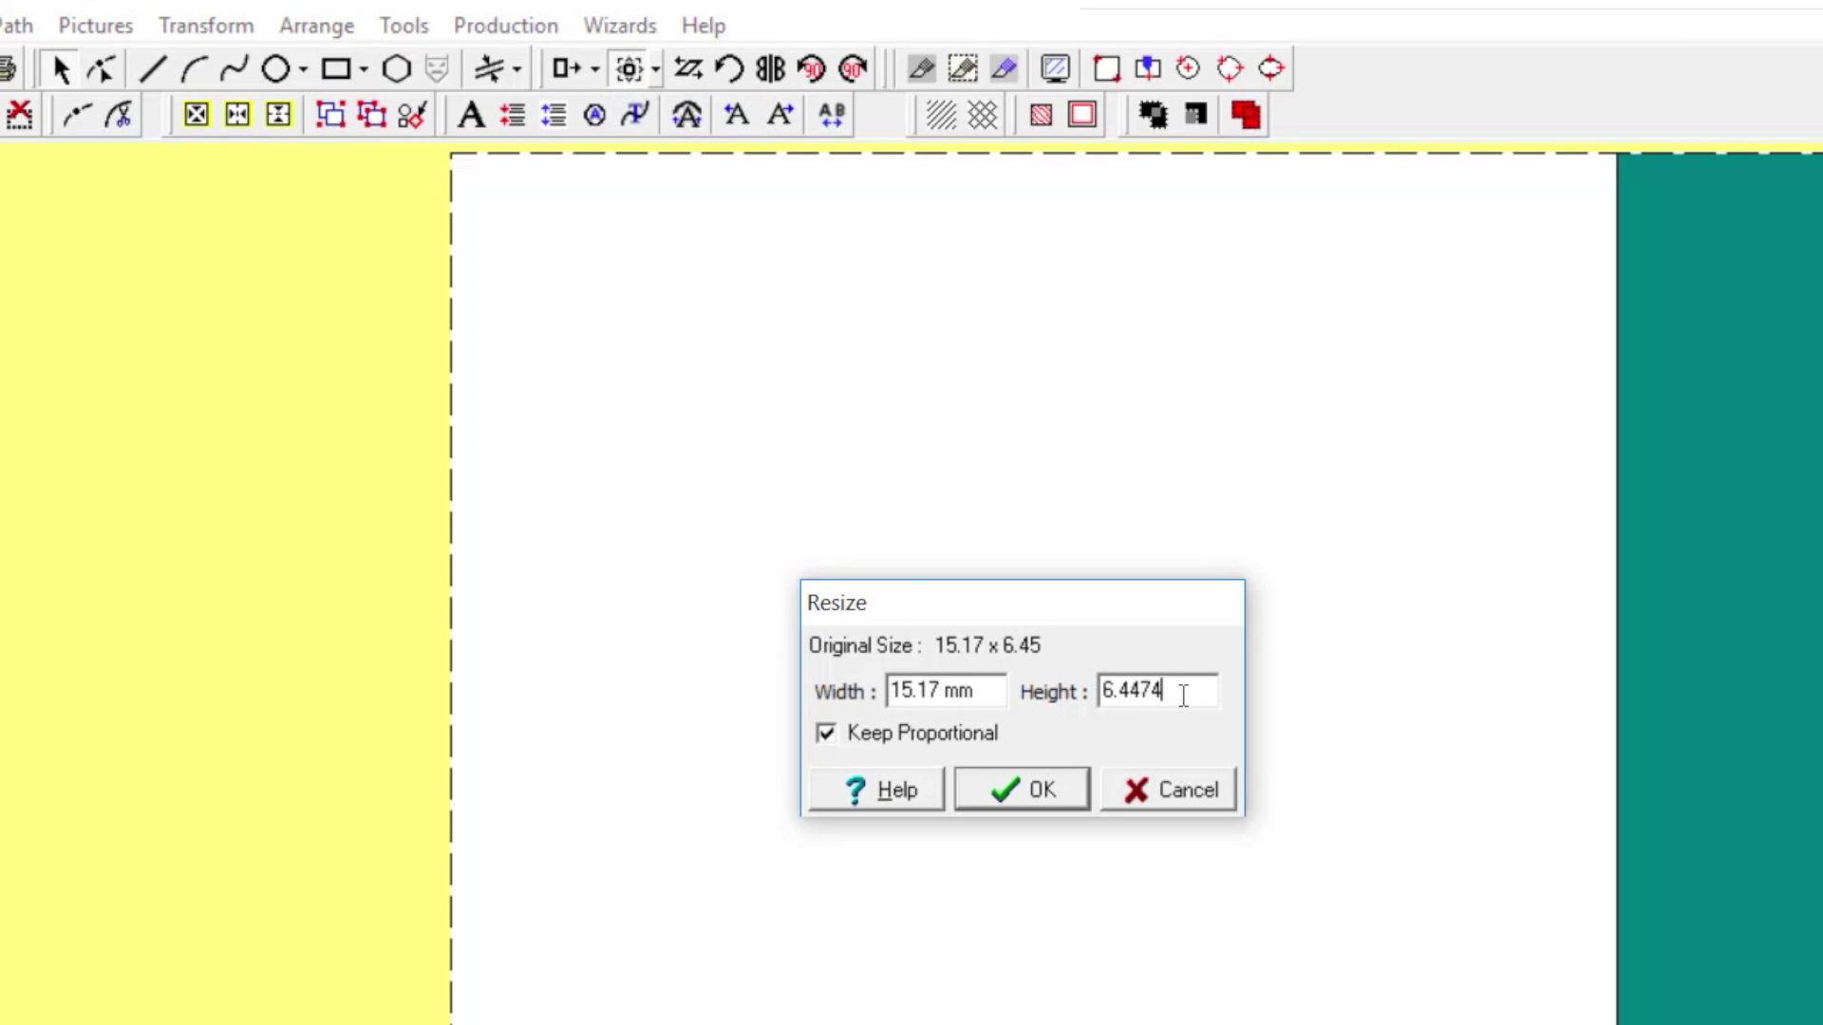
key(BackSpace)
key(BackSpace)
key(BackSpace)
key(BackSpace)
key(BackSpace)
text(15)
click(1061, 786)
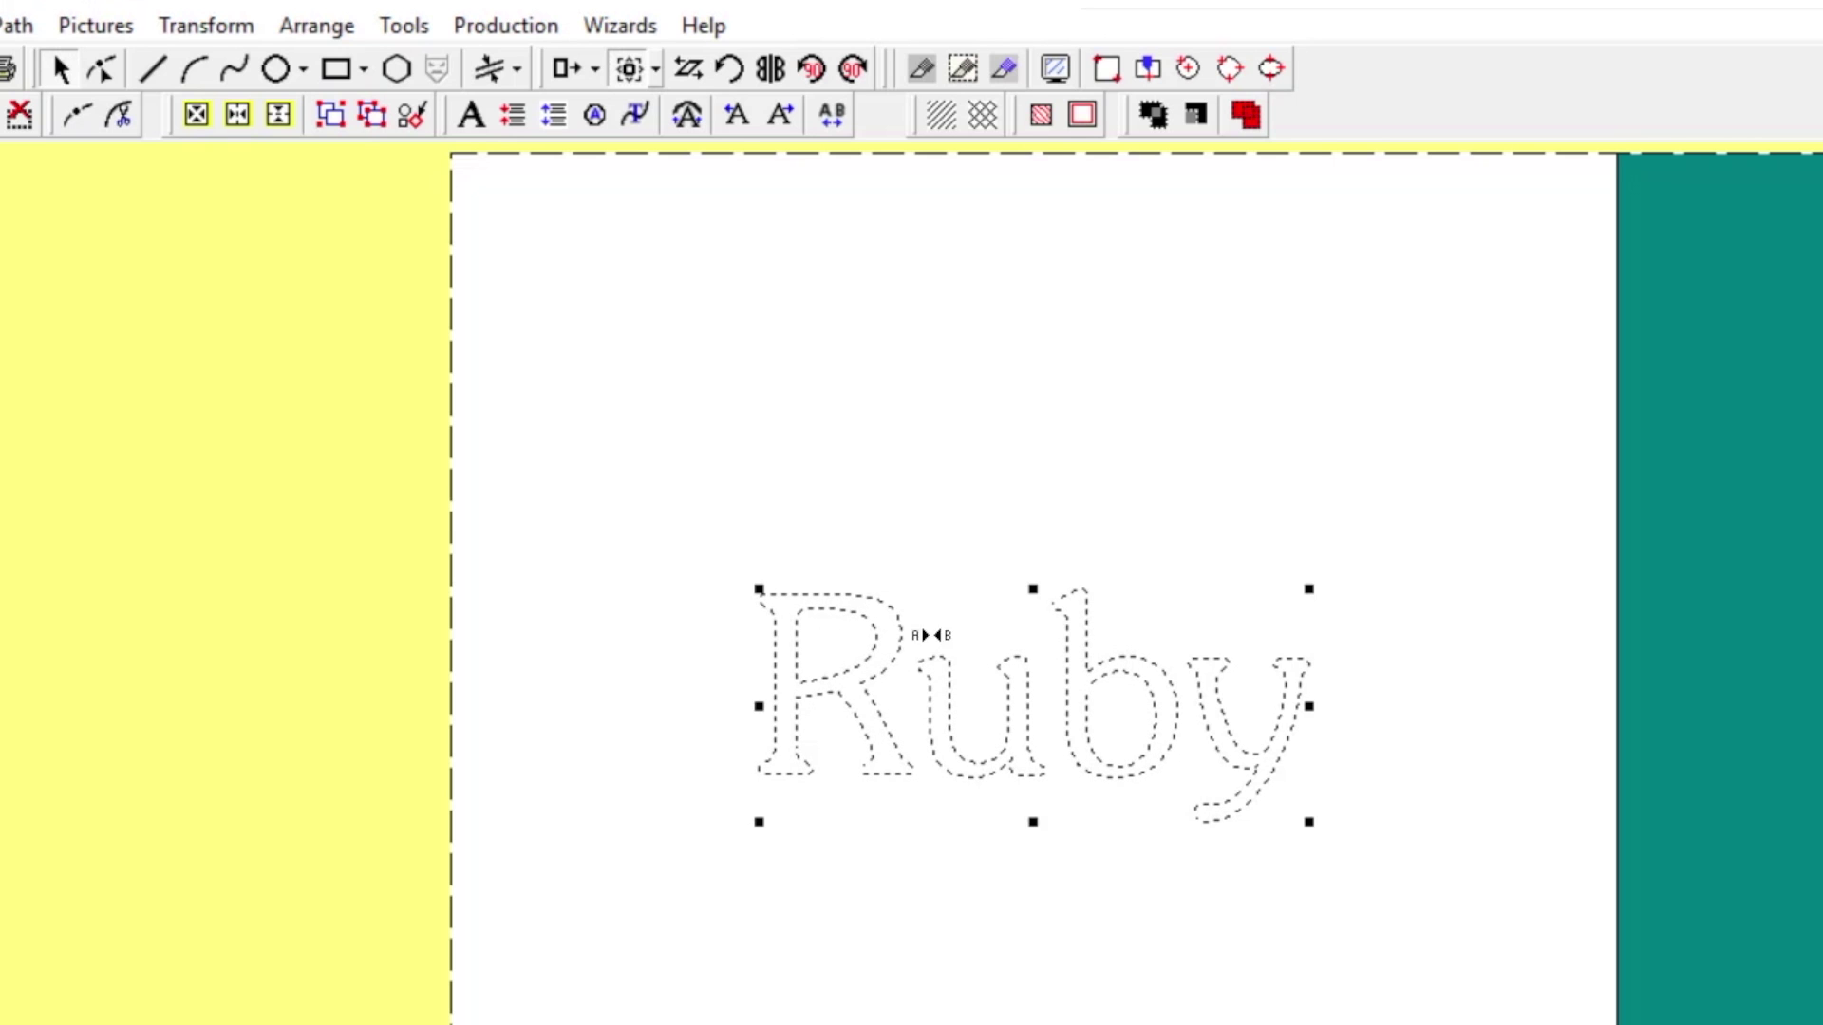
Reduce the spacing between each pair of letters in "Ruby" until neighbouring letters overlap
key(Left)
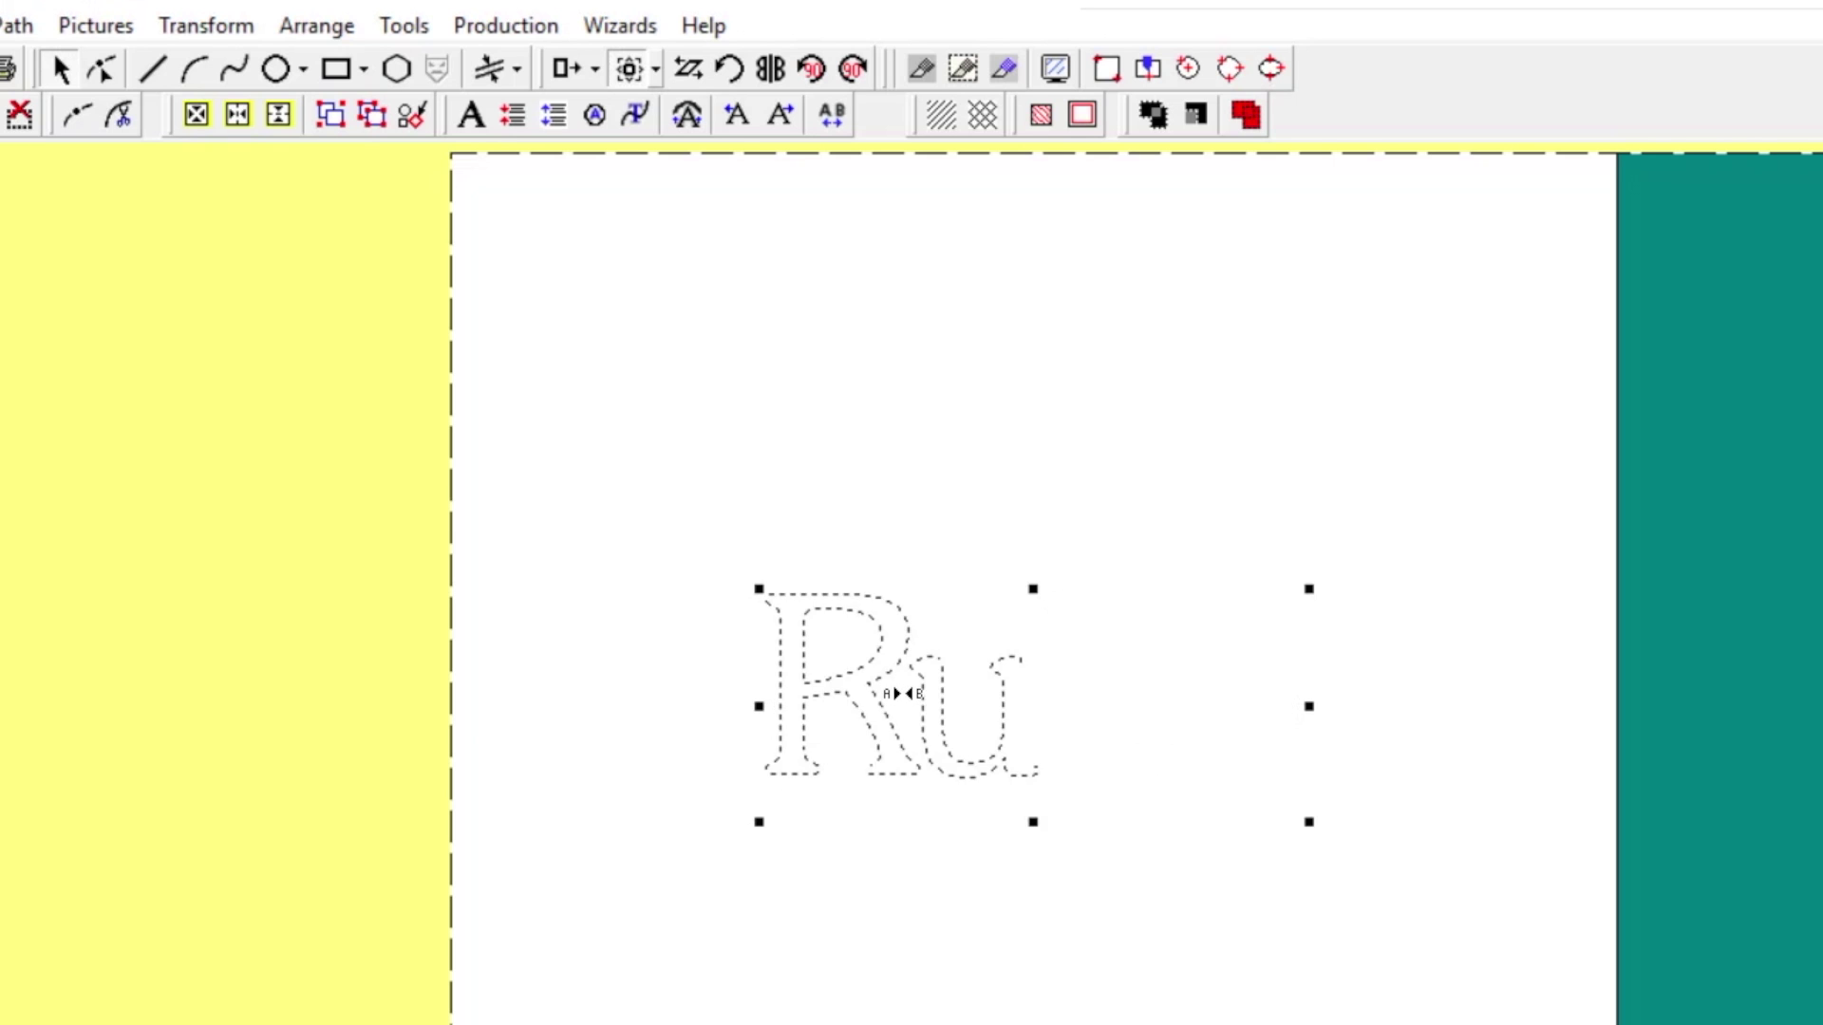
key(Left)
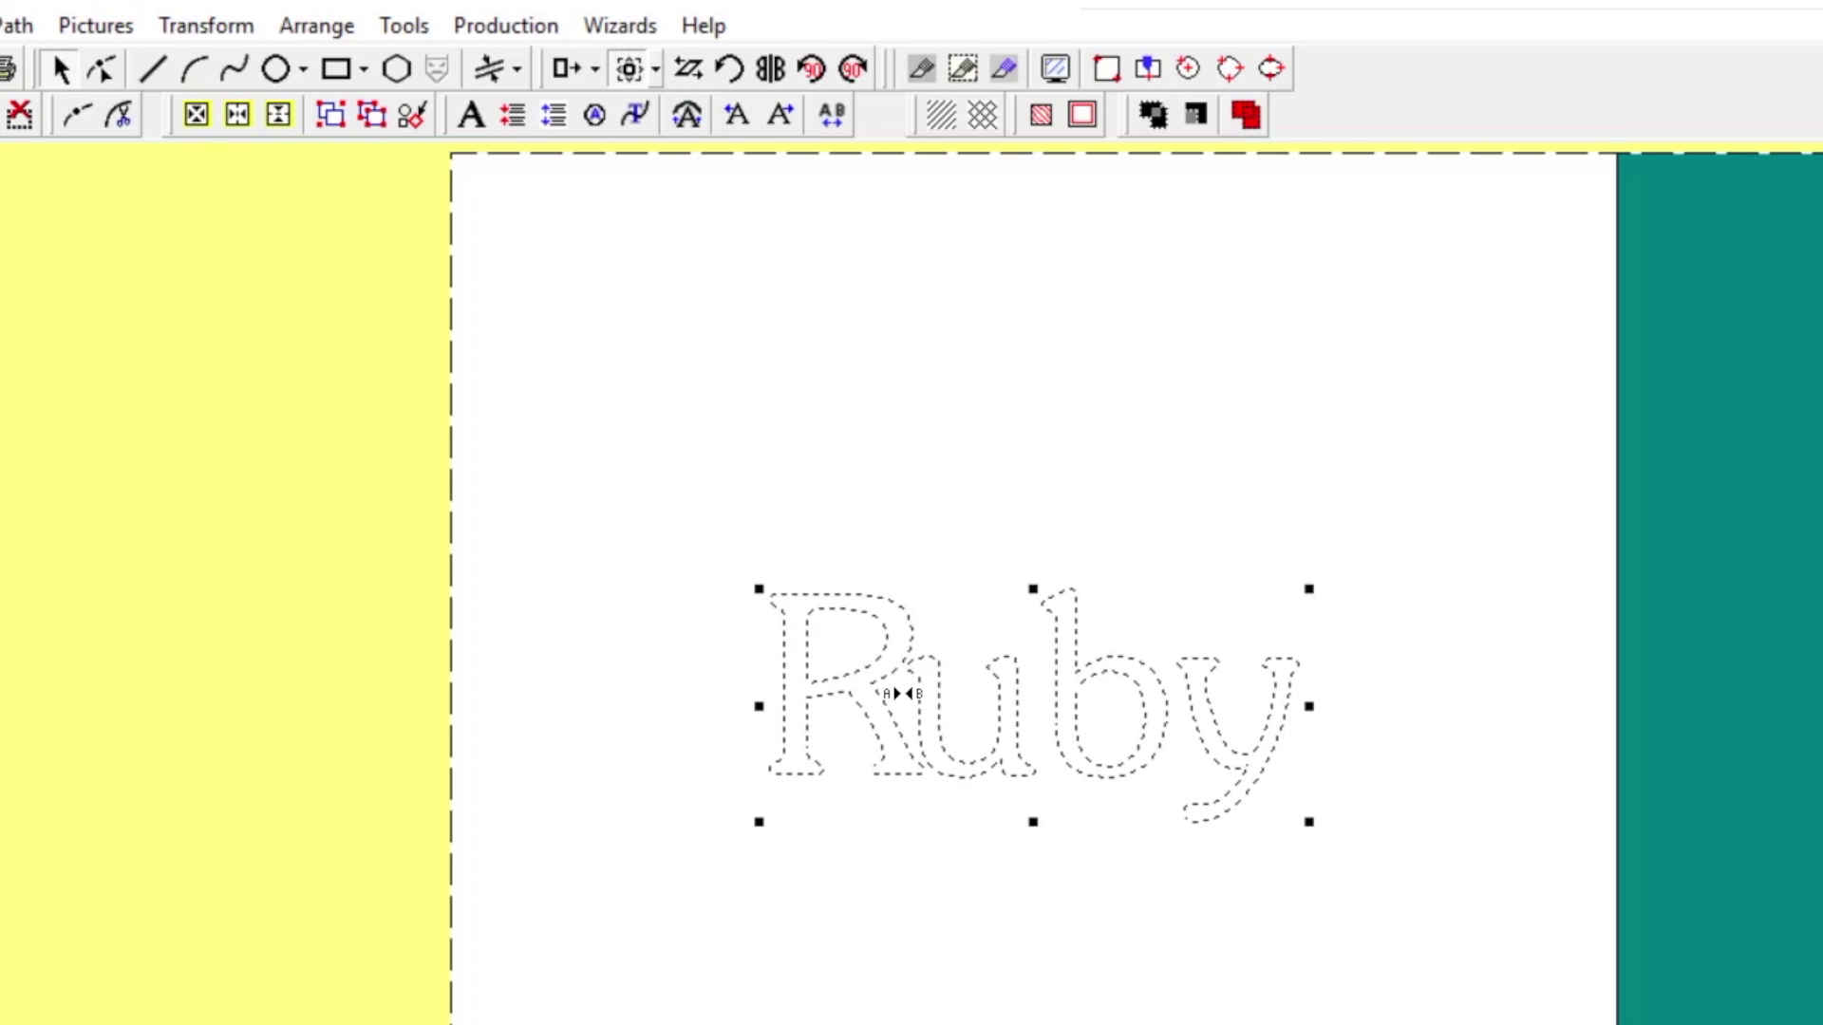
key(Left)
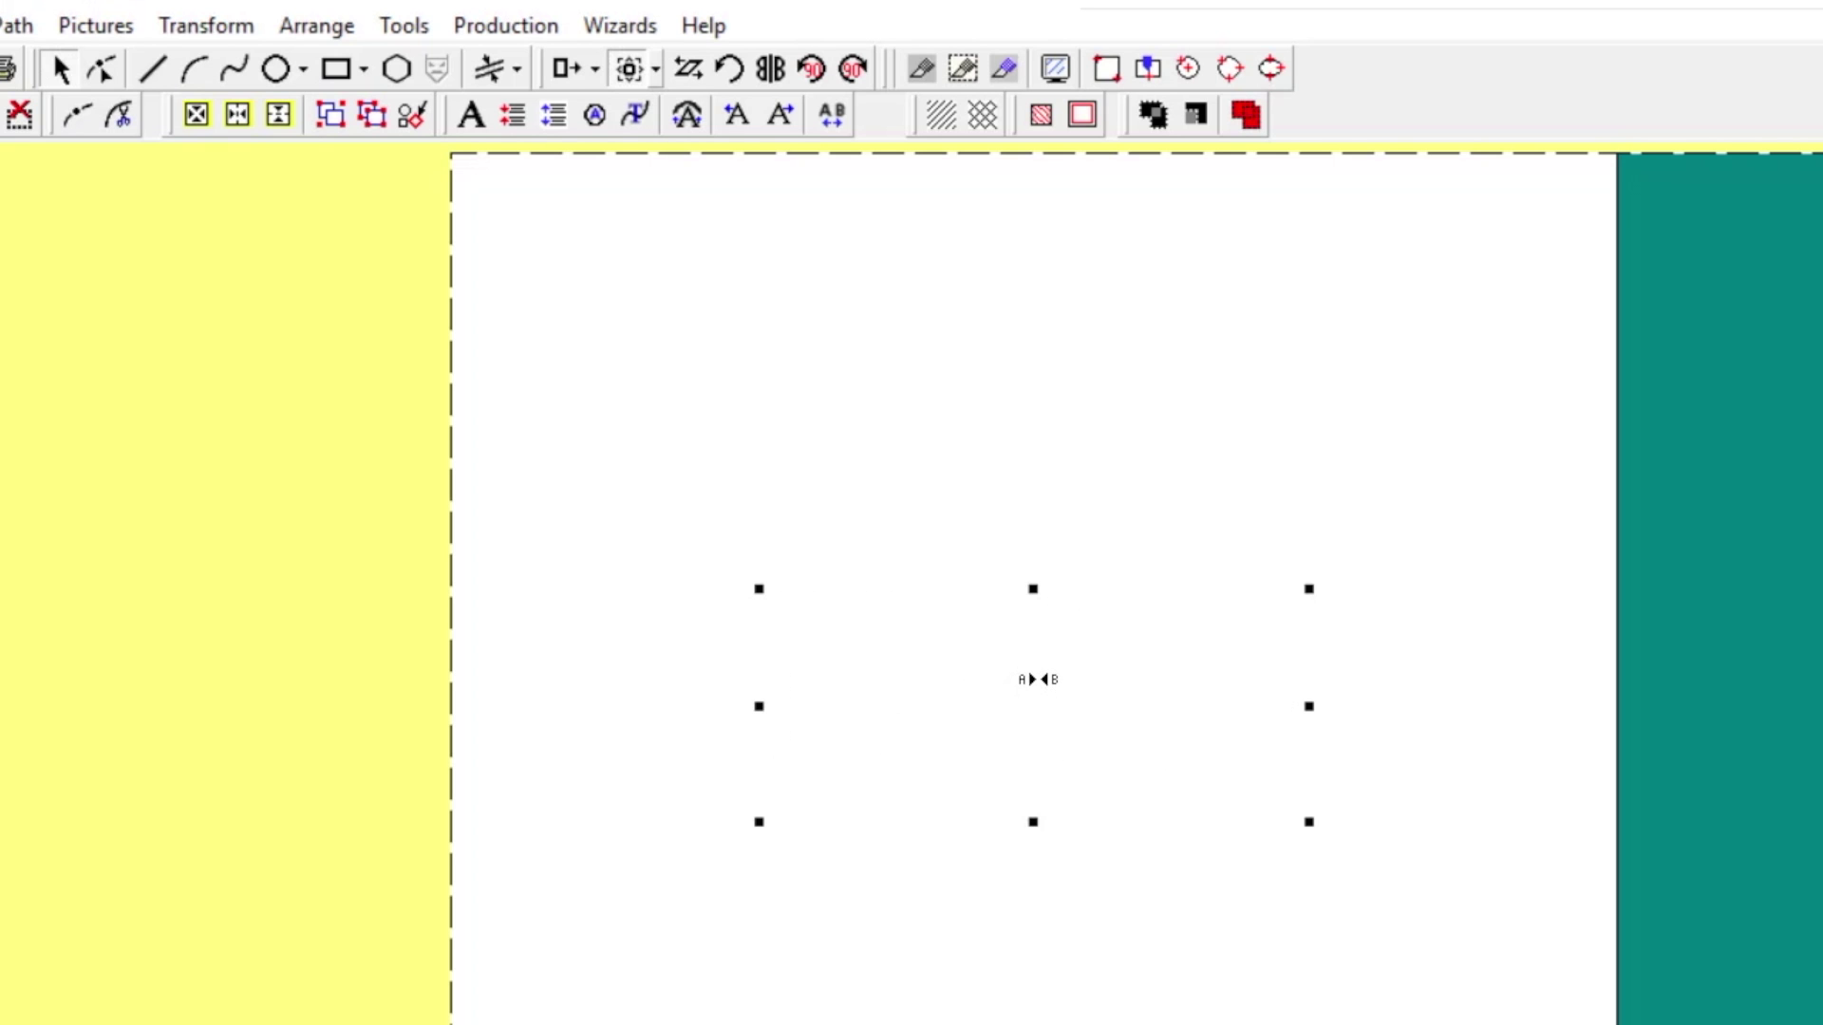
key(Left)
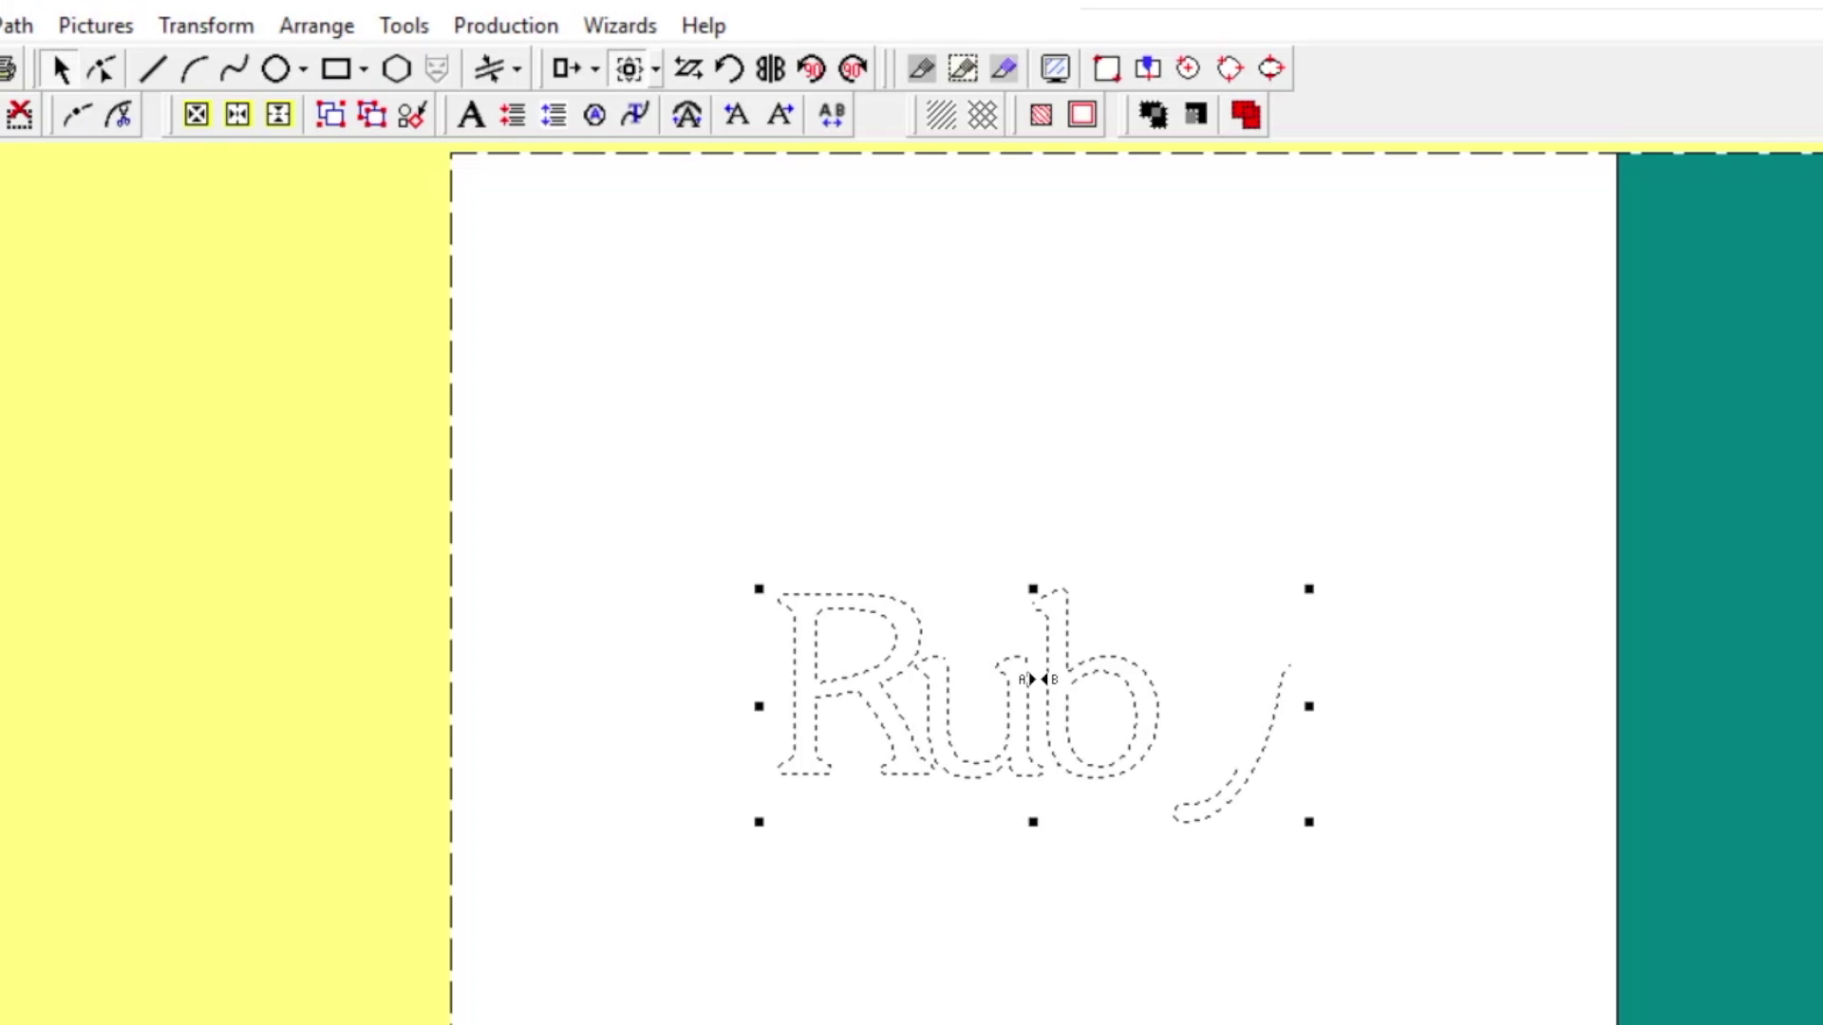
key(Left)
key(Left)
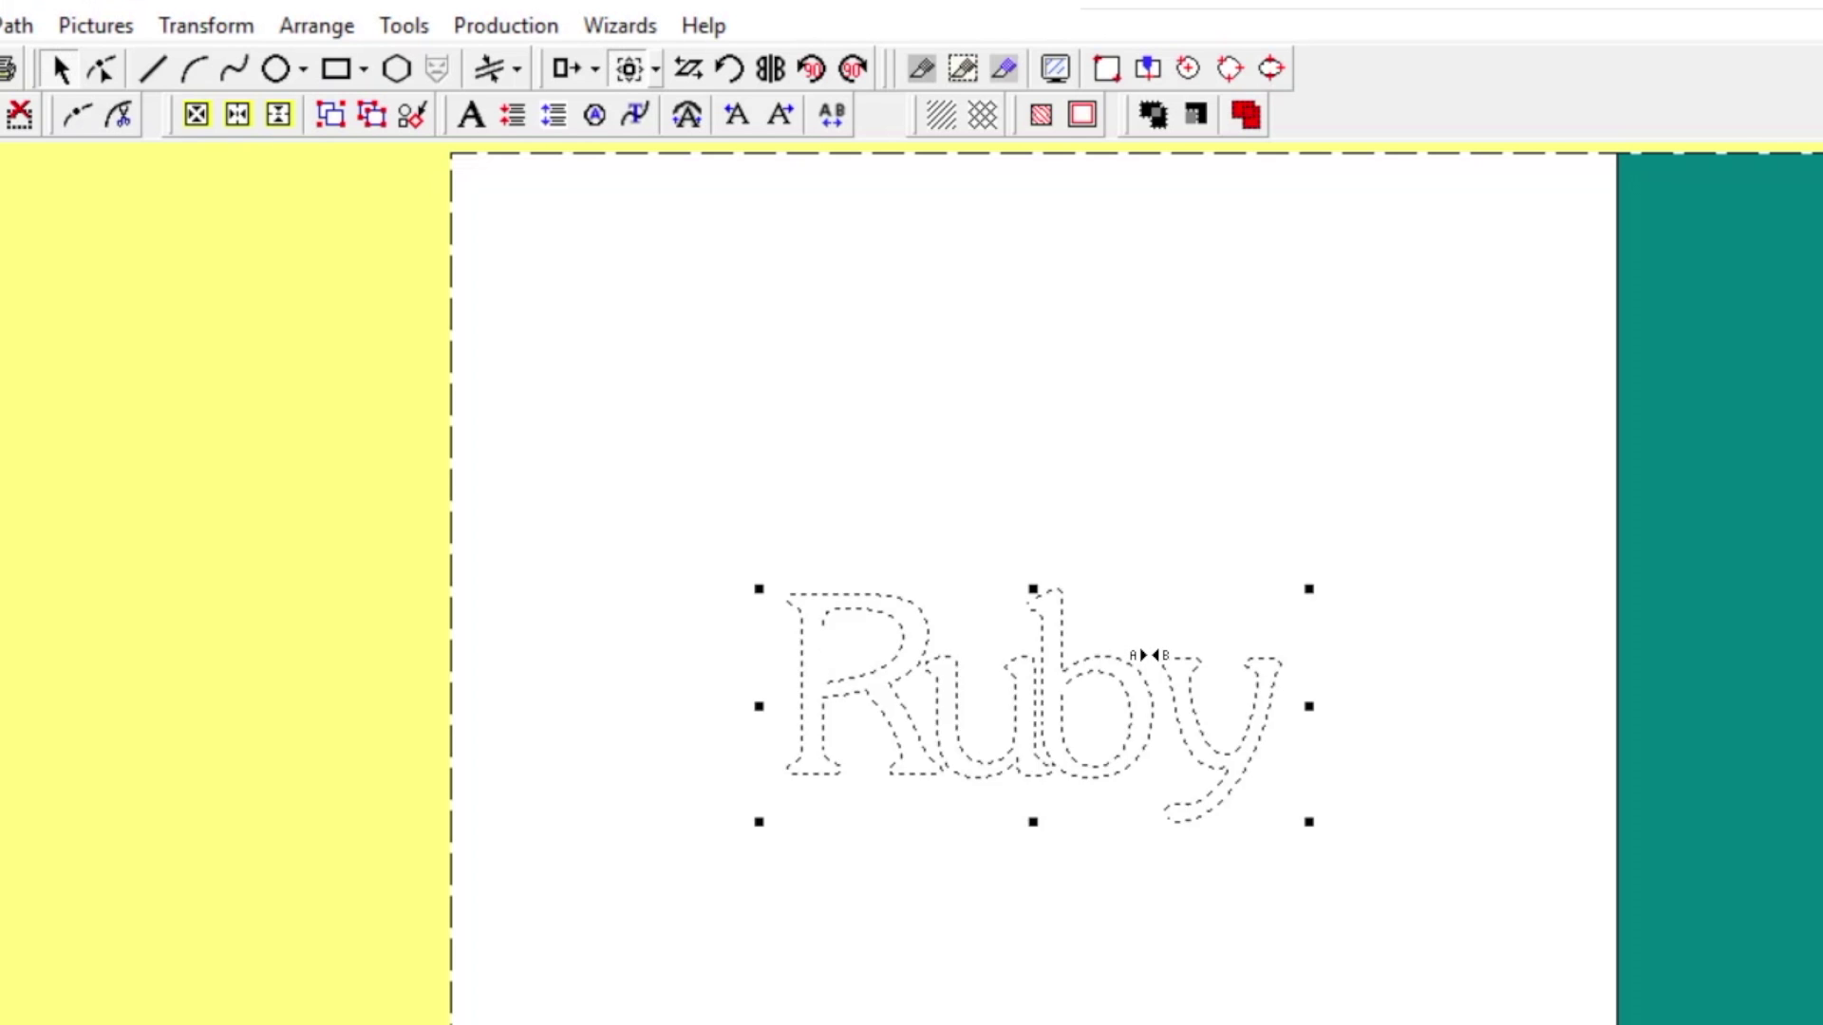
key(Left)
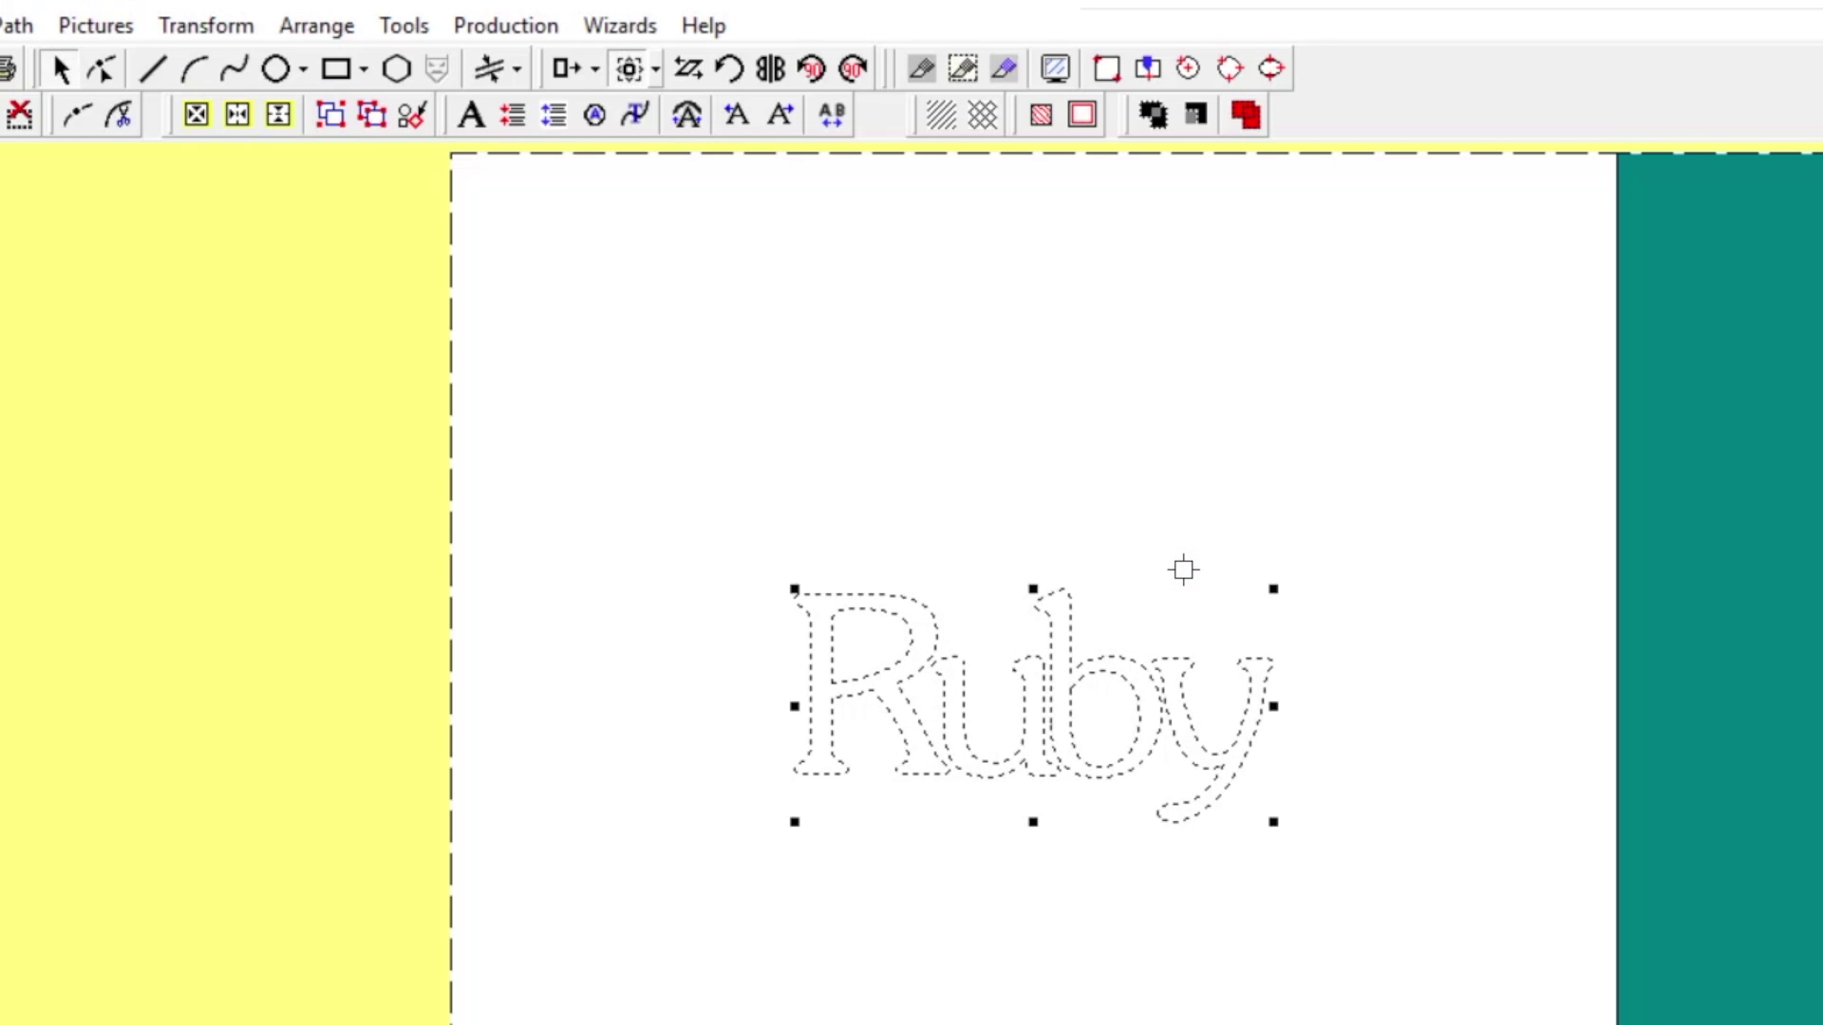
Create a single toolpath on the outside of the text with a 1 mm tool diameter, and delete the original lettering
click(1087, 122)
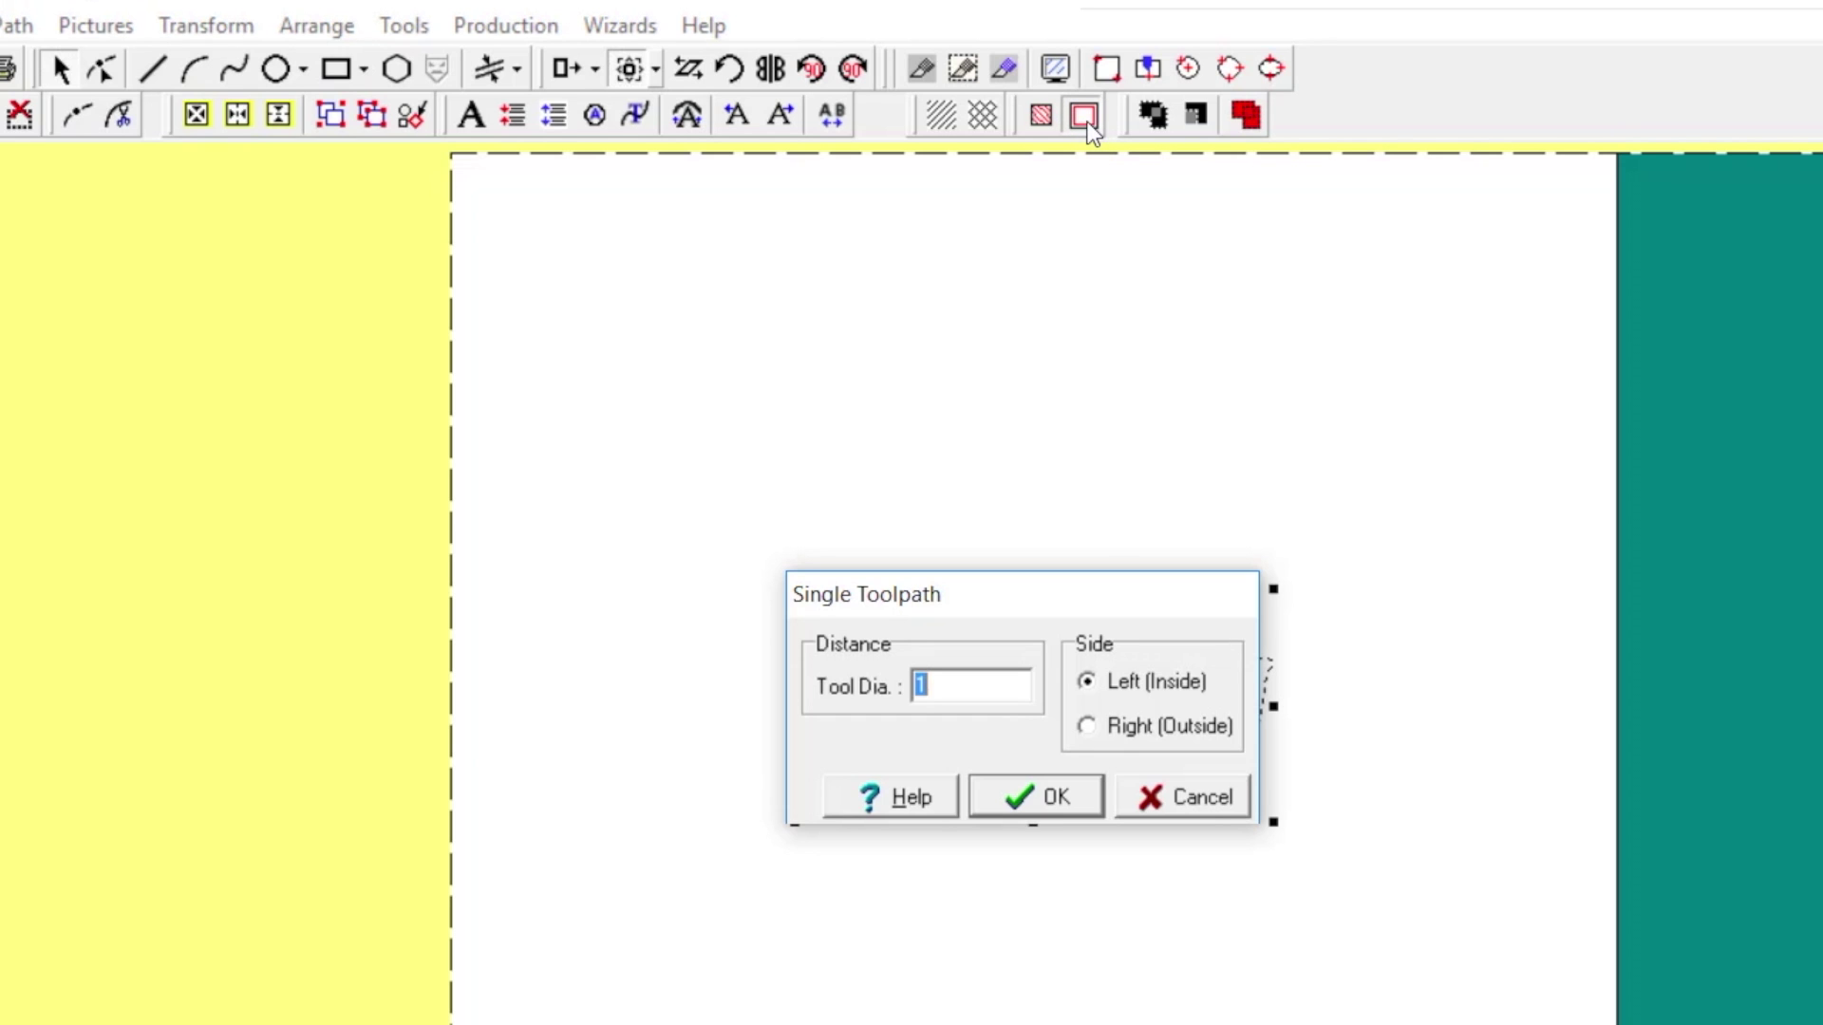
click(1114, 731)
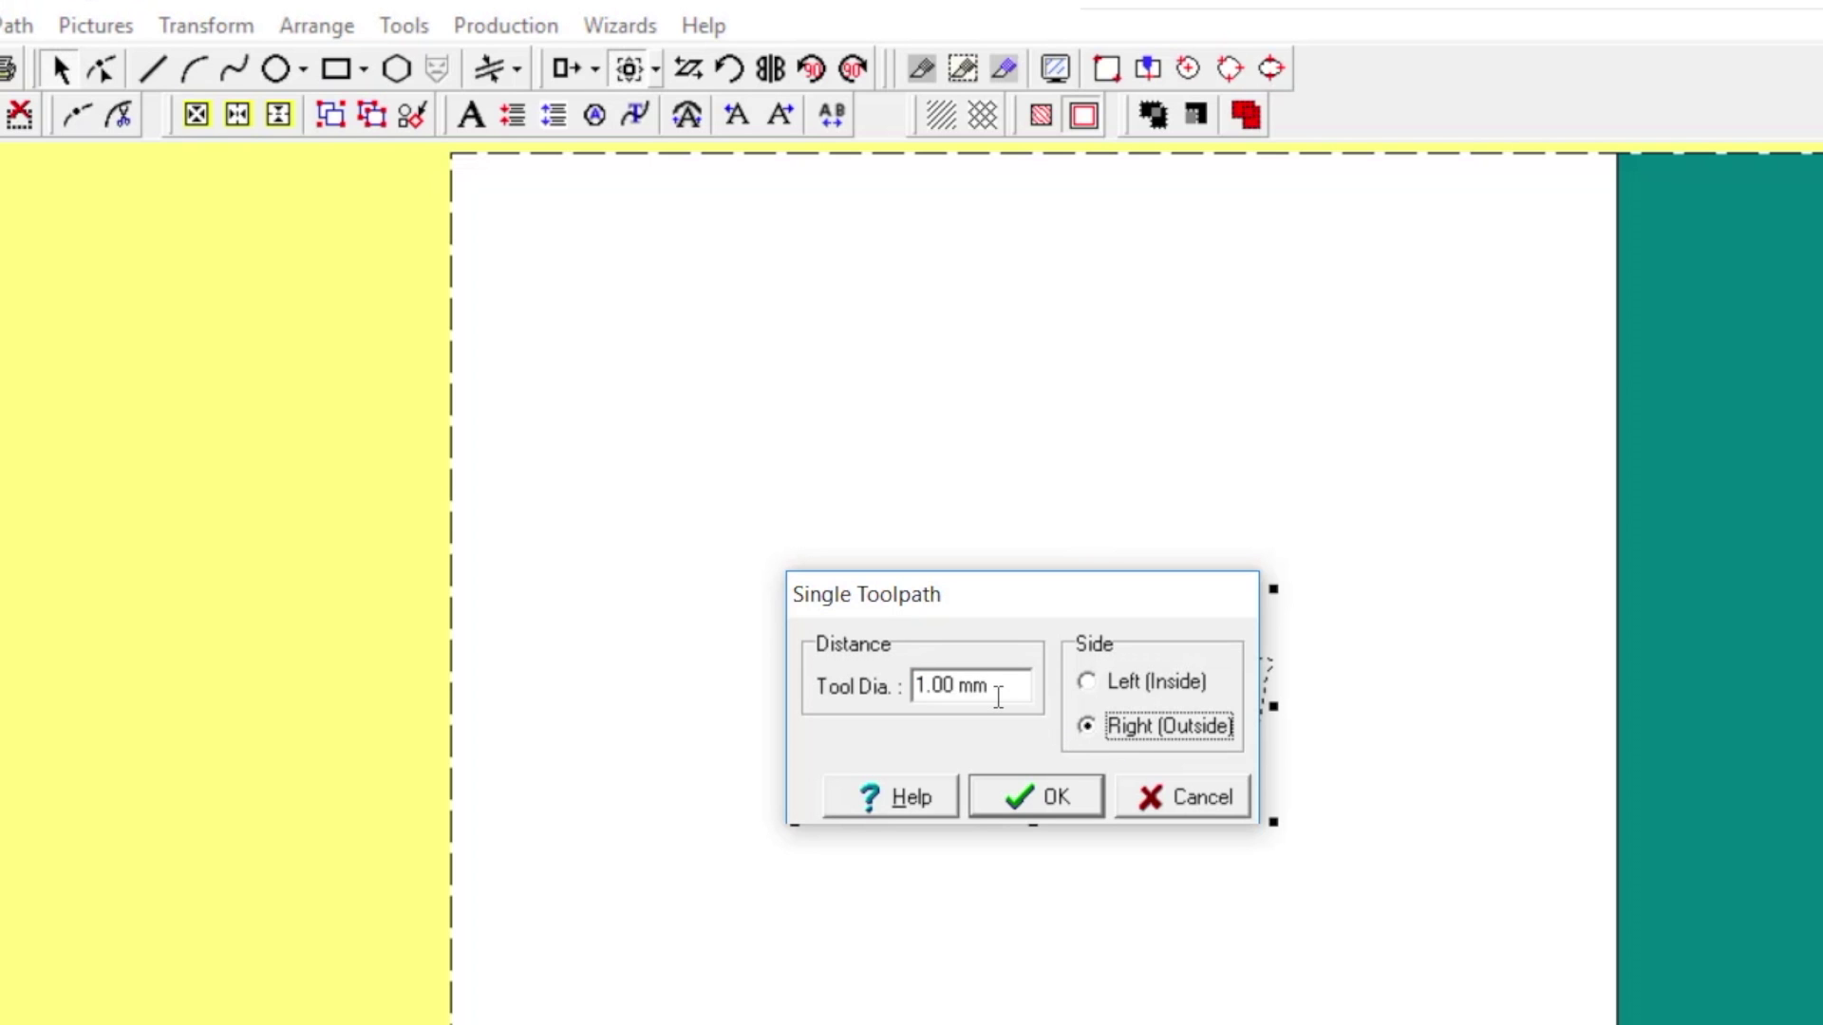
click(1044, 799)
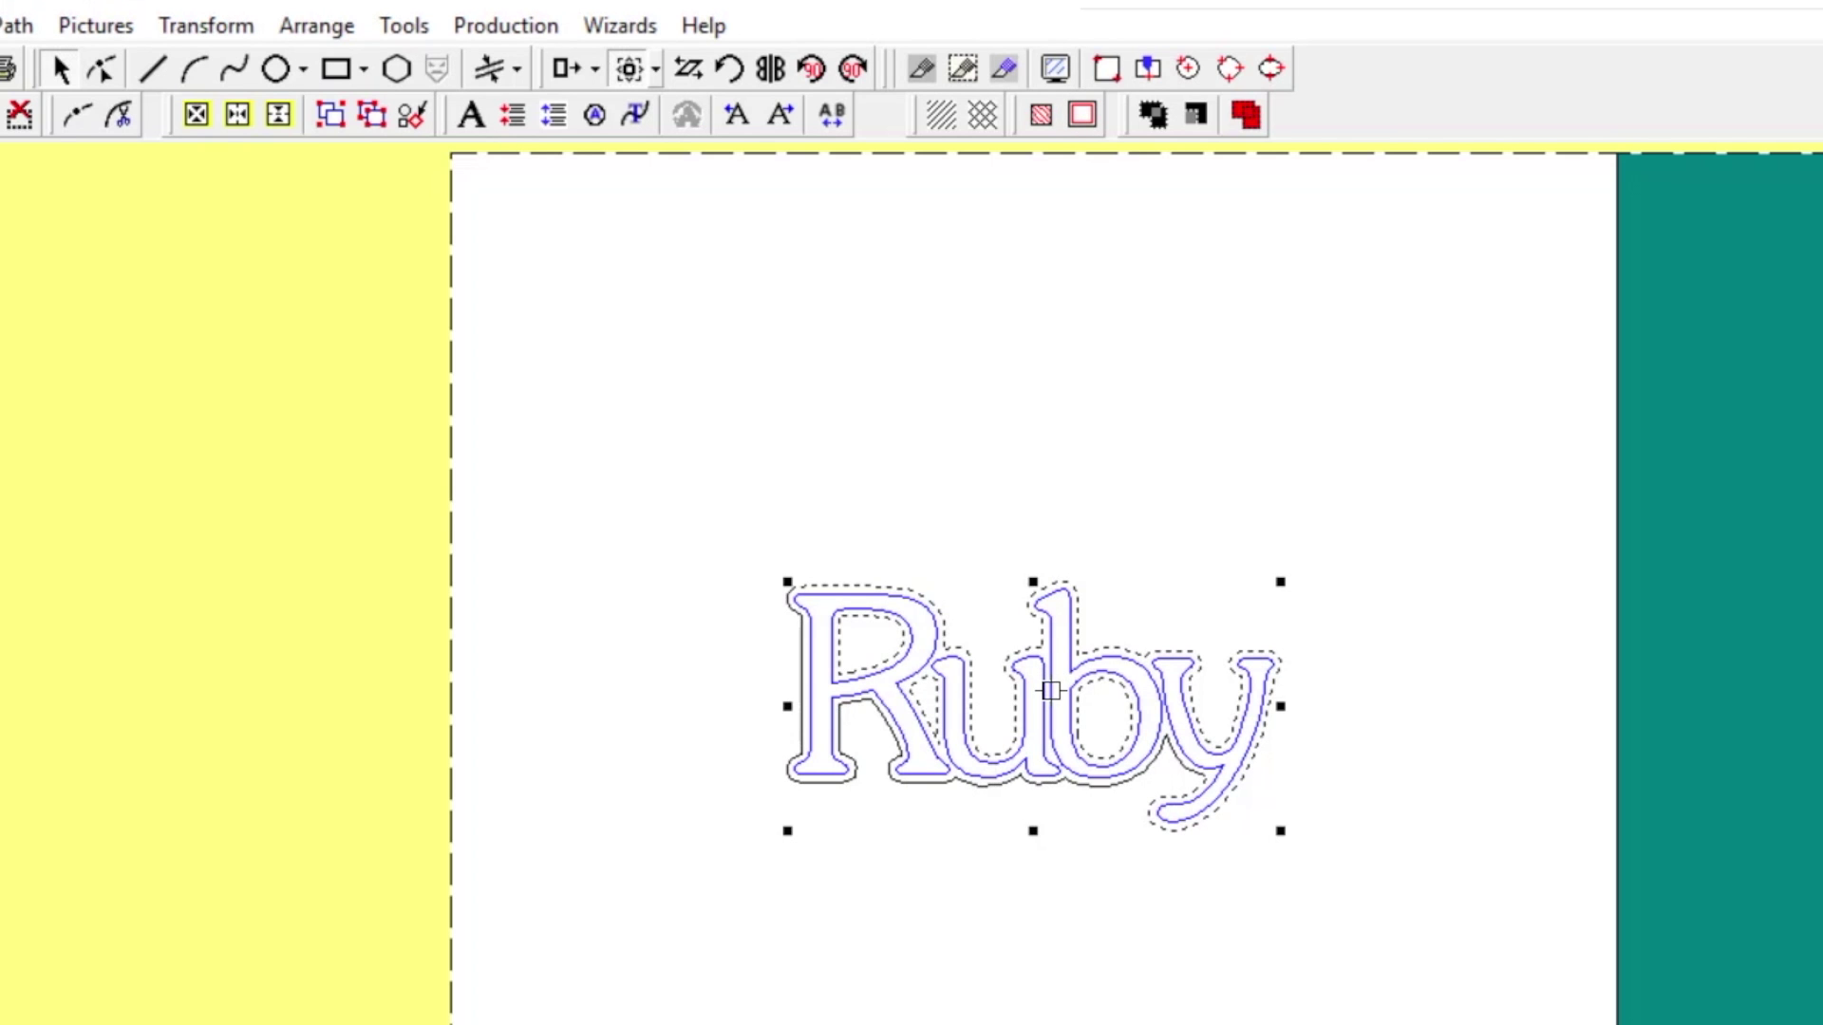
key(Delete)
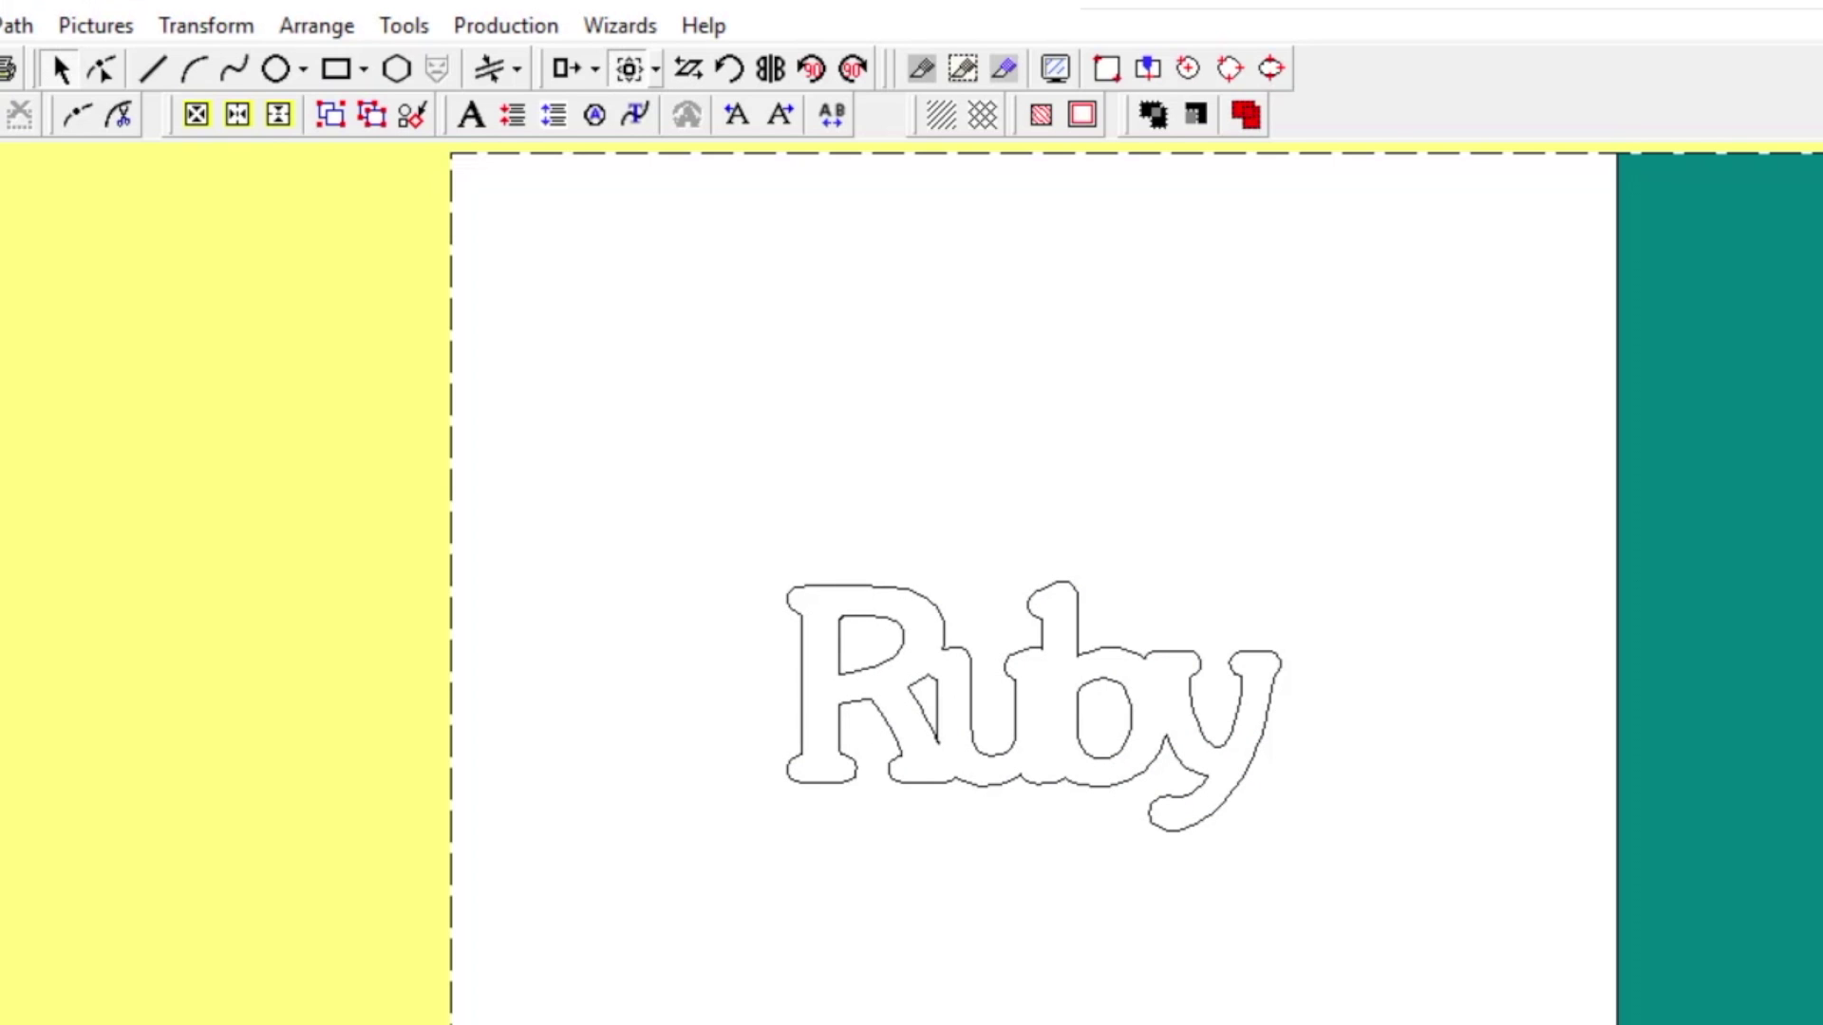
Undo the deletion of the original lettering and the outside toolpath
key(ctrl+z)
key(ctrl+z)
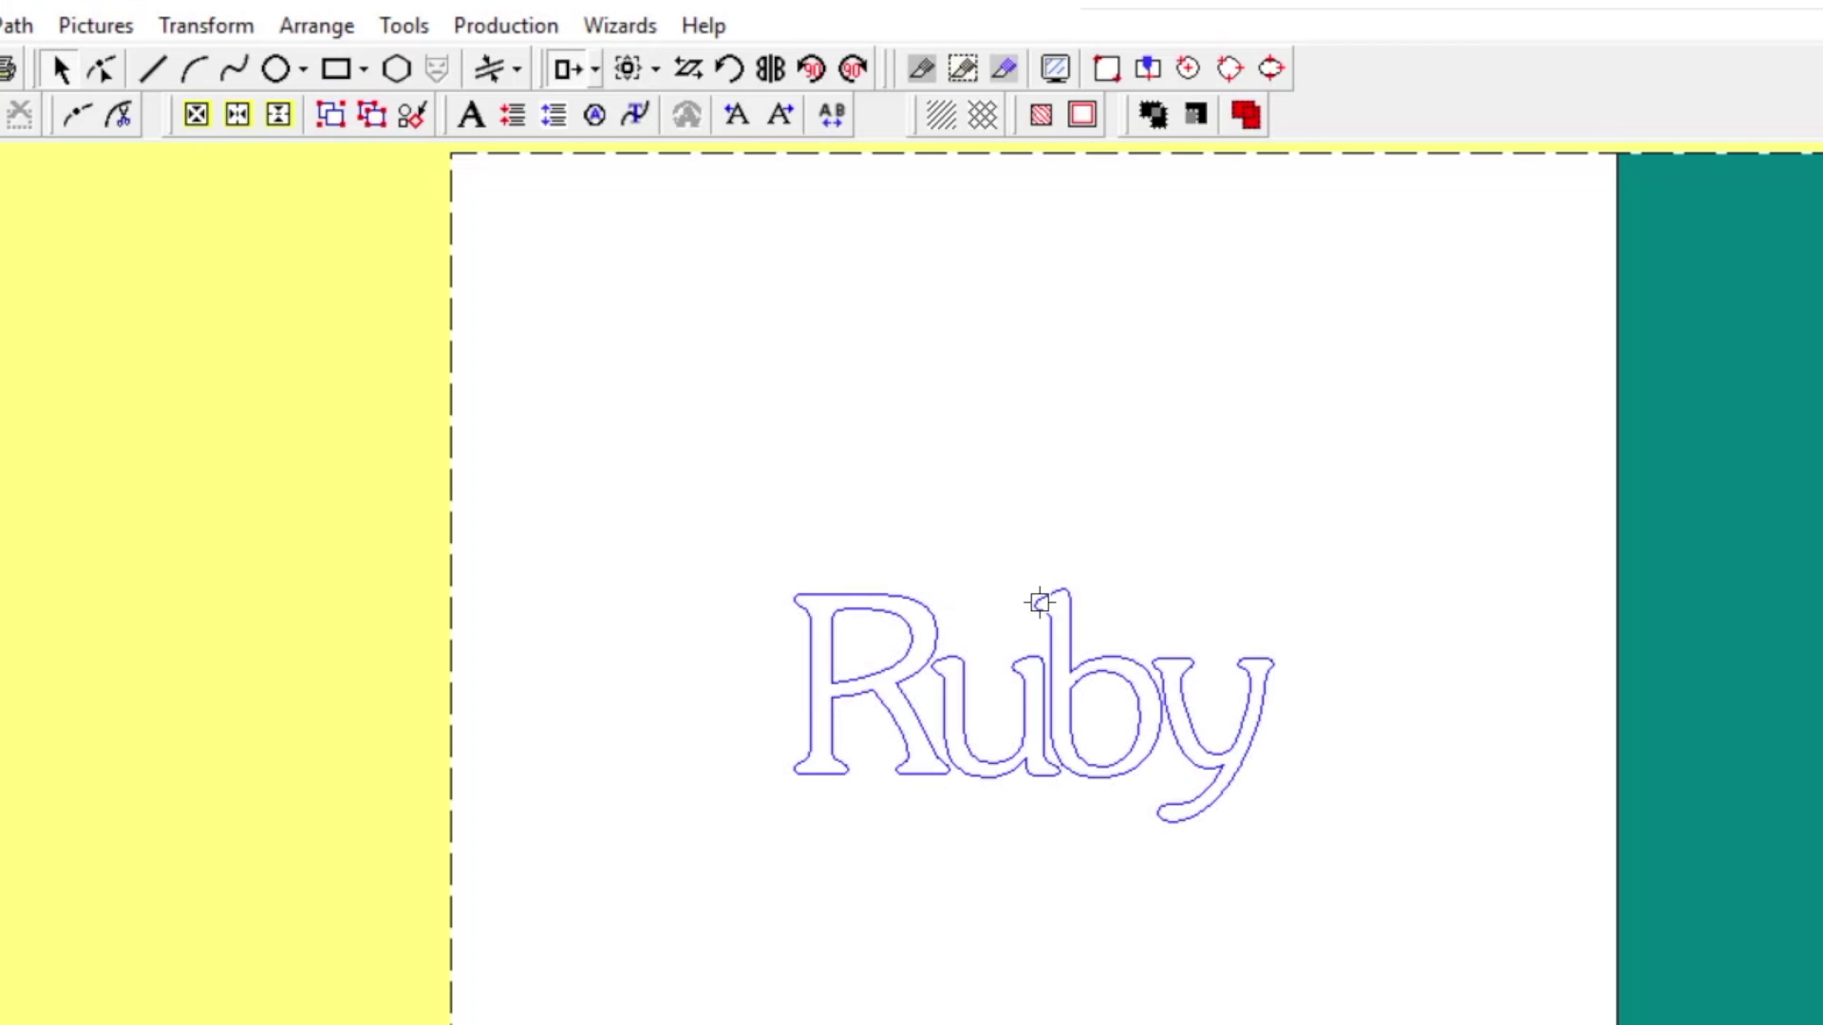
Select the "Ruby" text and slightly widen the spacing between the u and the b
click(1052, 700)
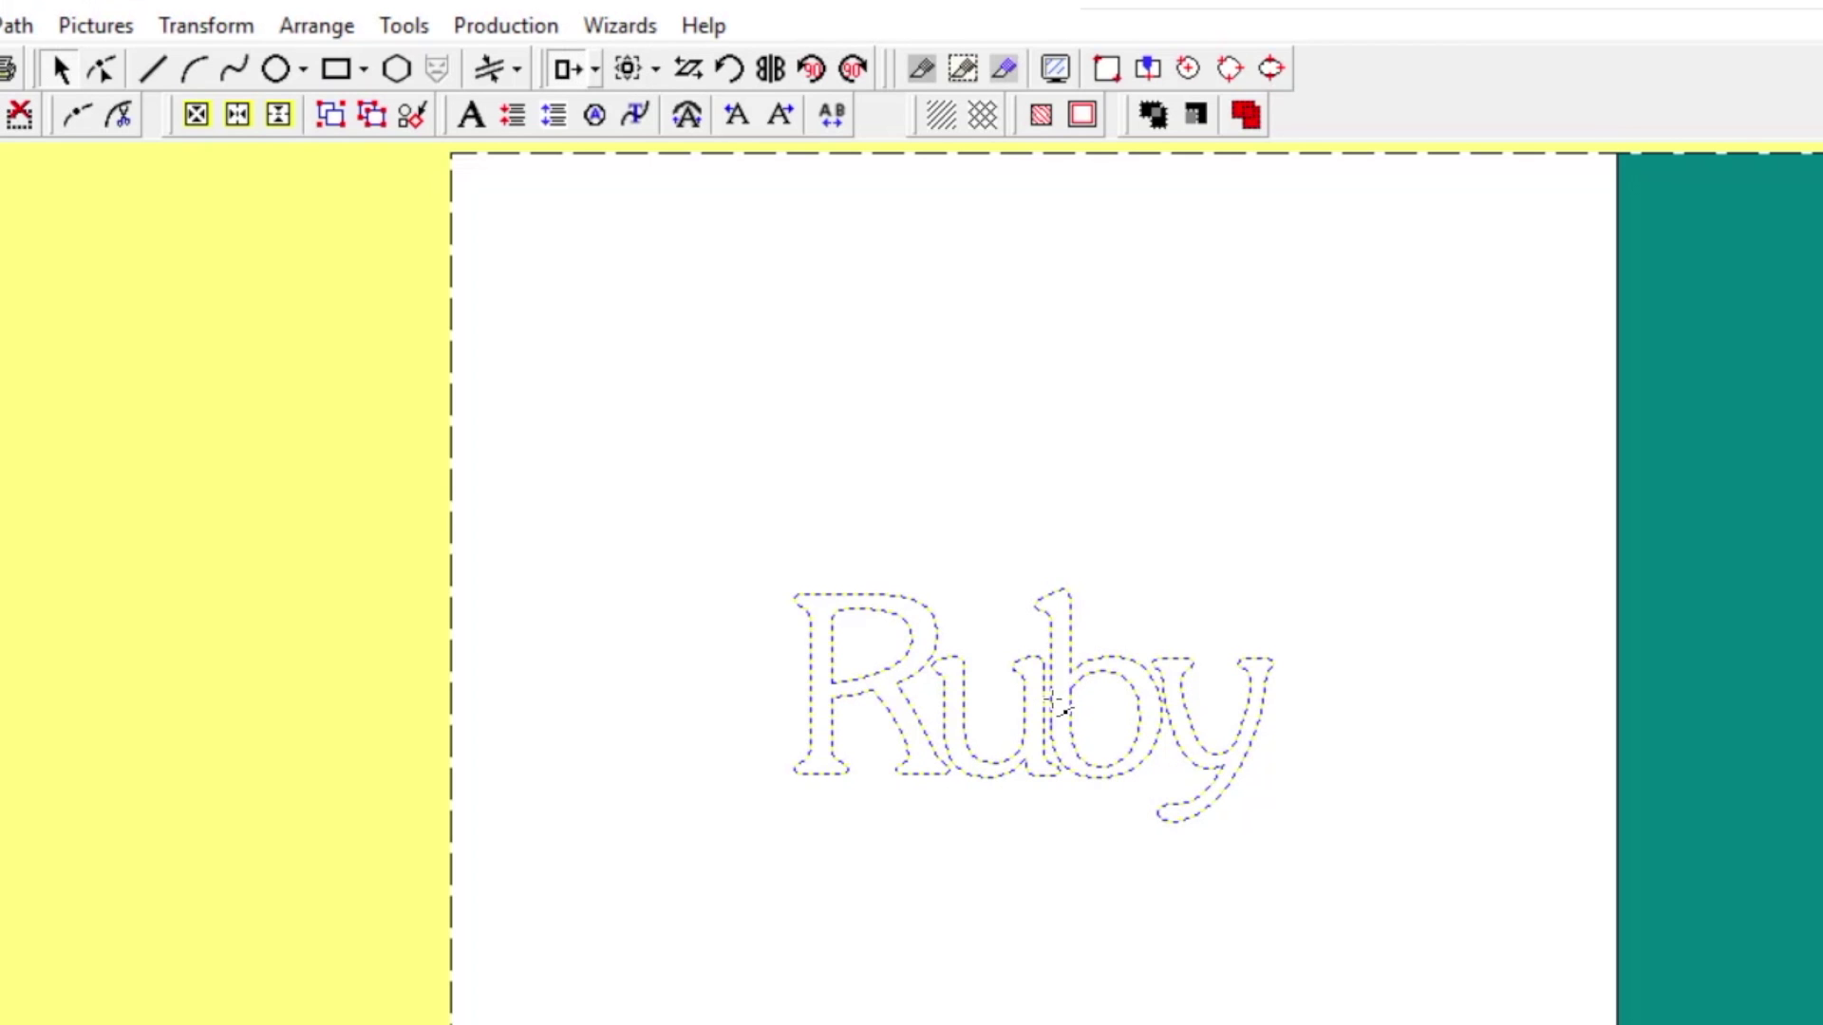
click(1052, 700)
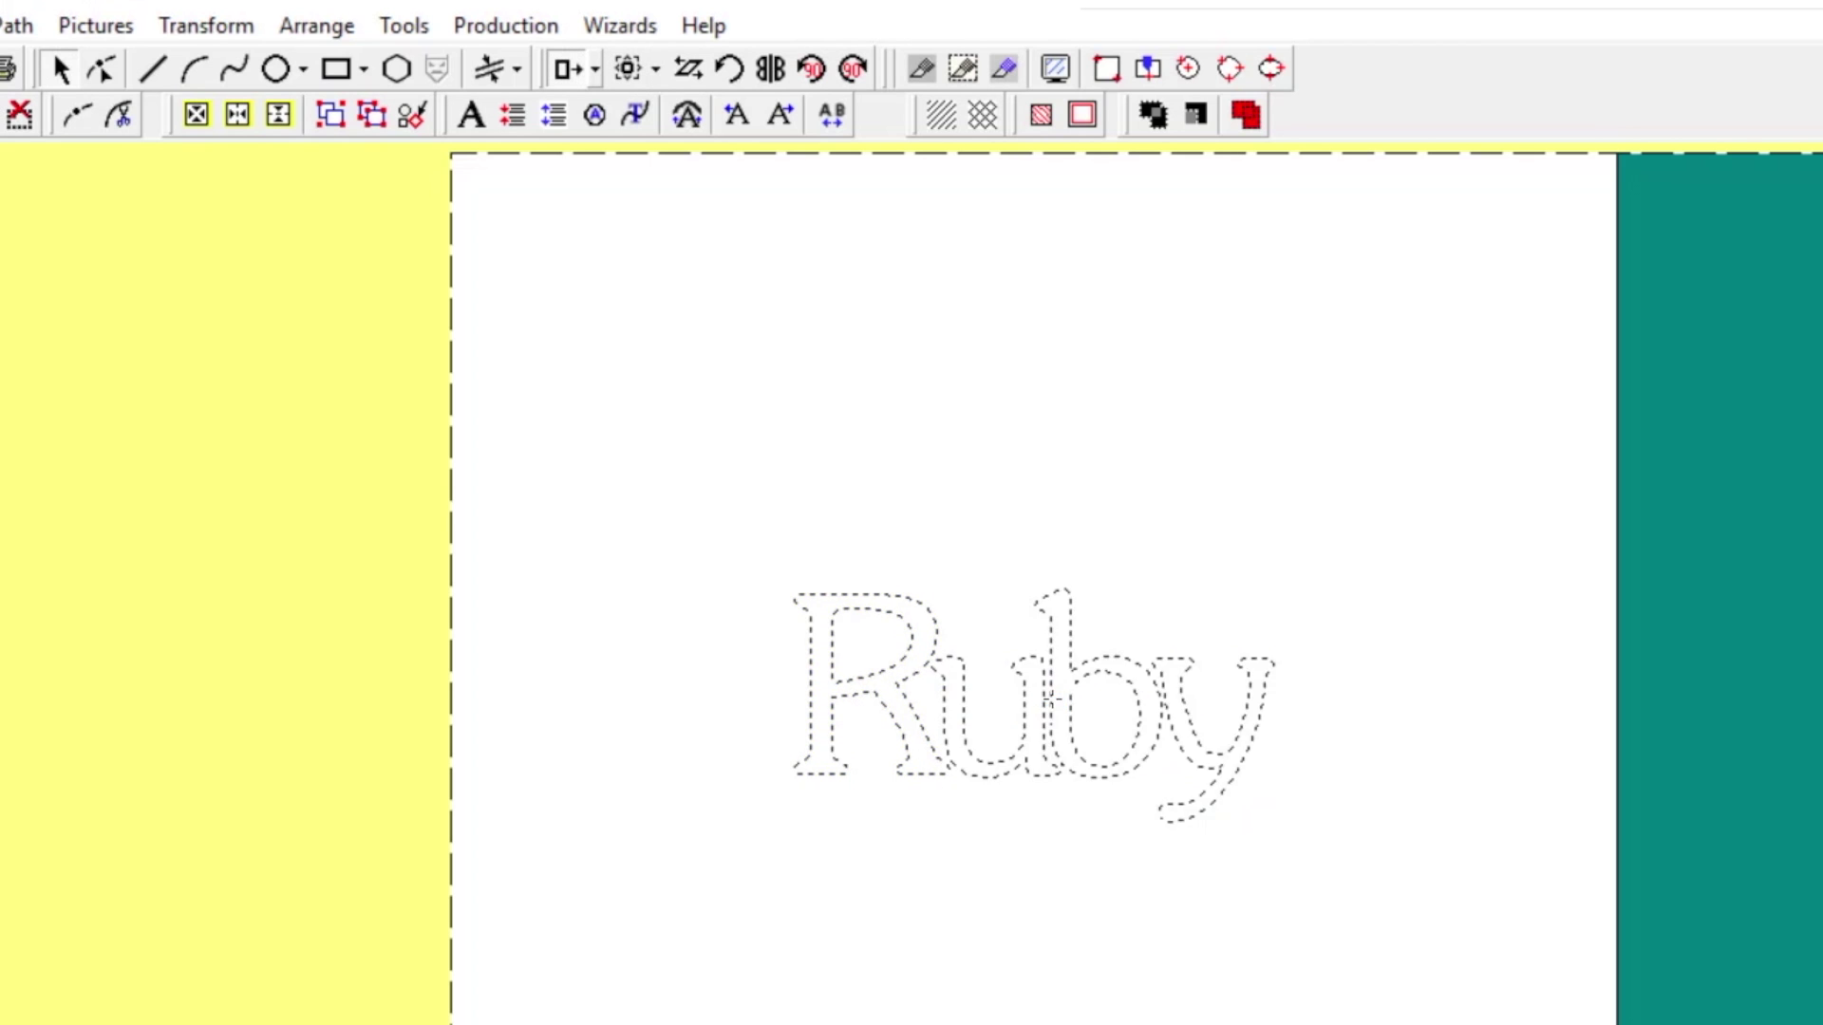
click(1041, 643)
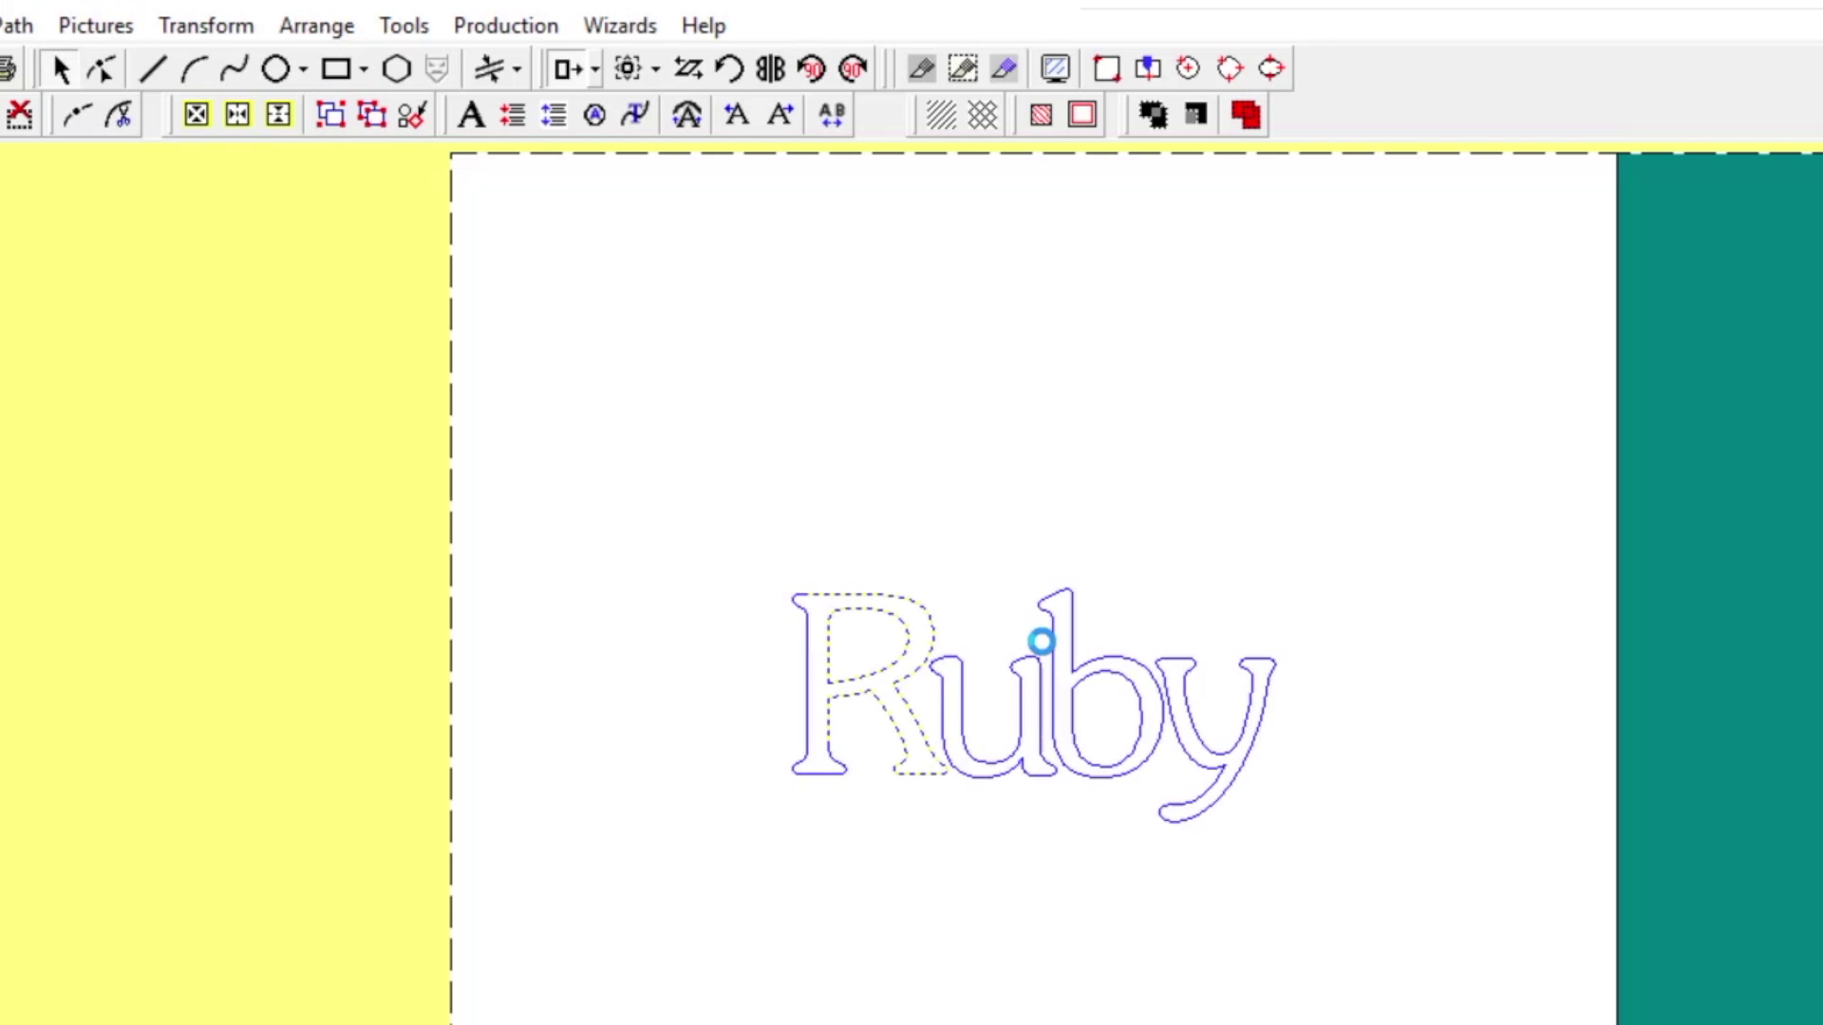
Generate a single outside toolpath around the respaced text for a 1 mm tool, and remove the original lettering
click(1085, 114)
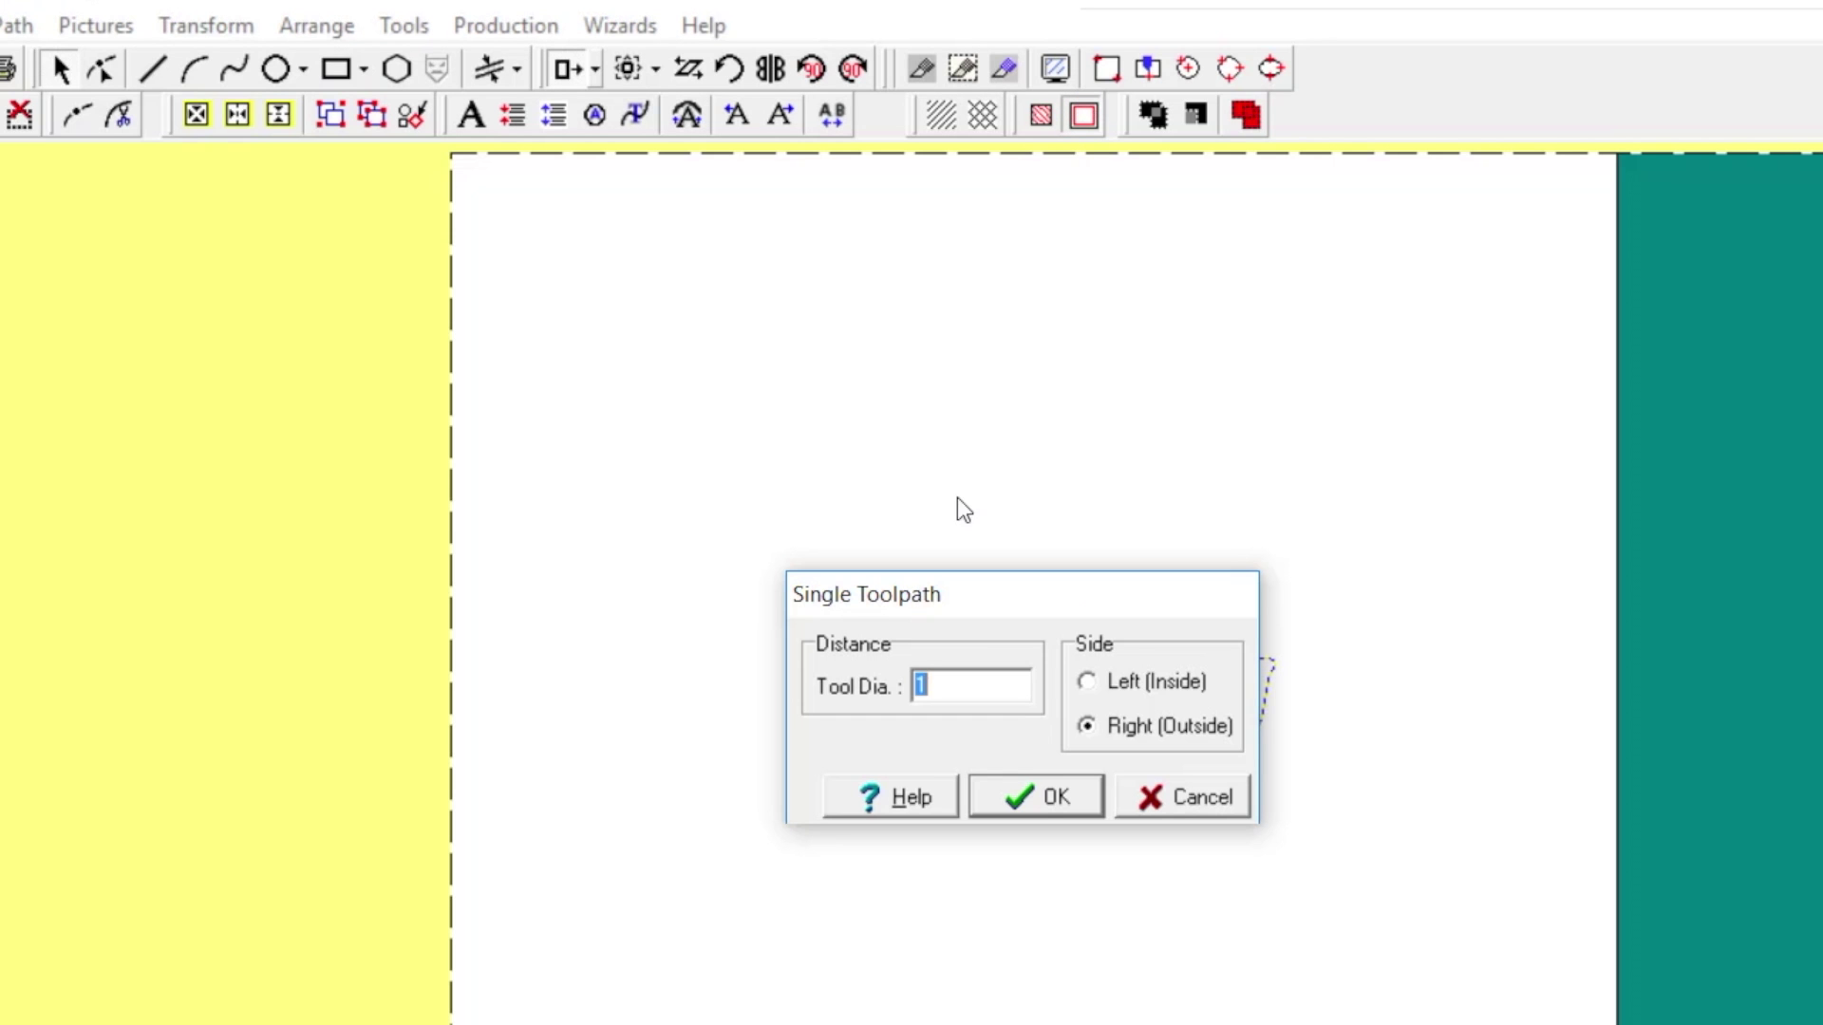
click(1048, 801)
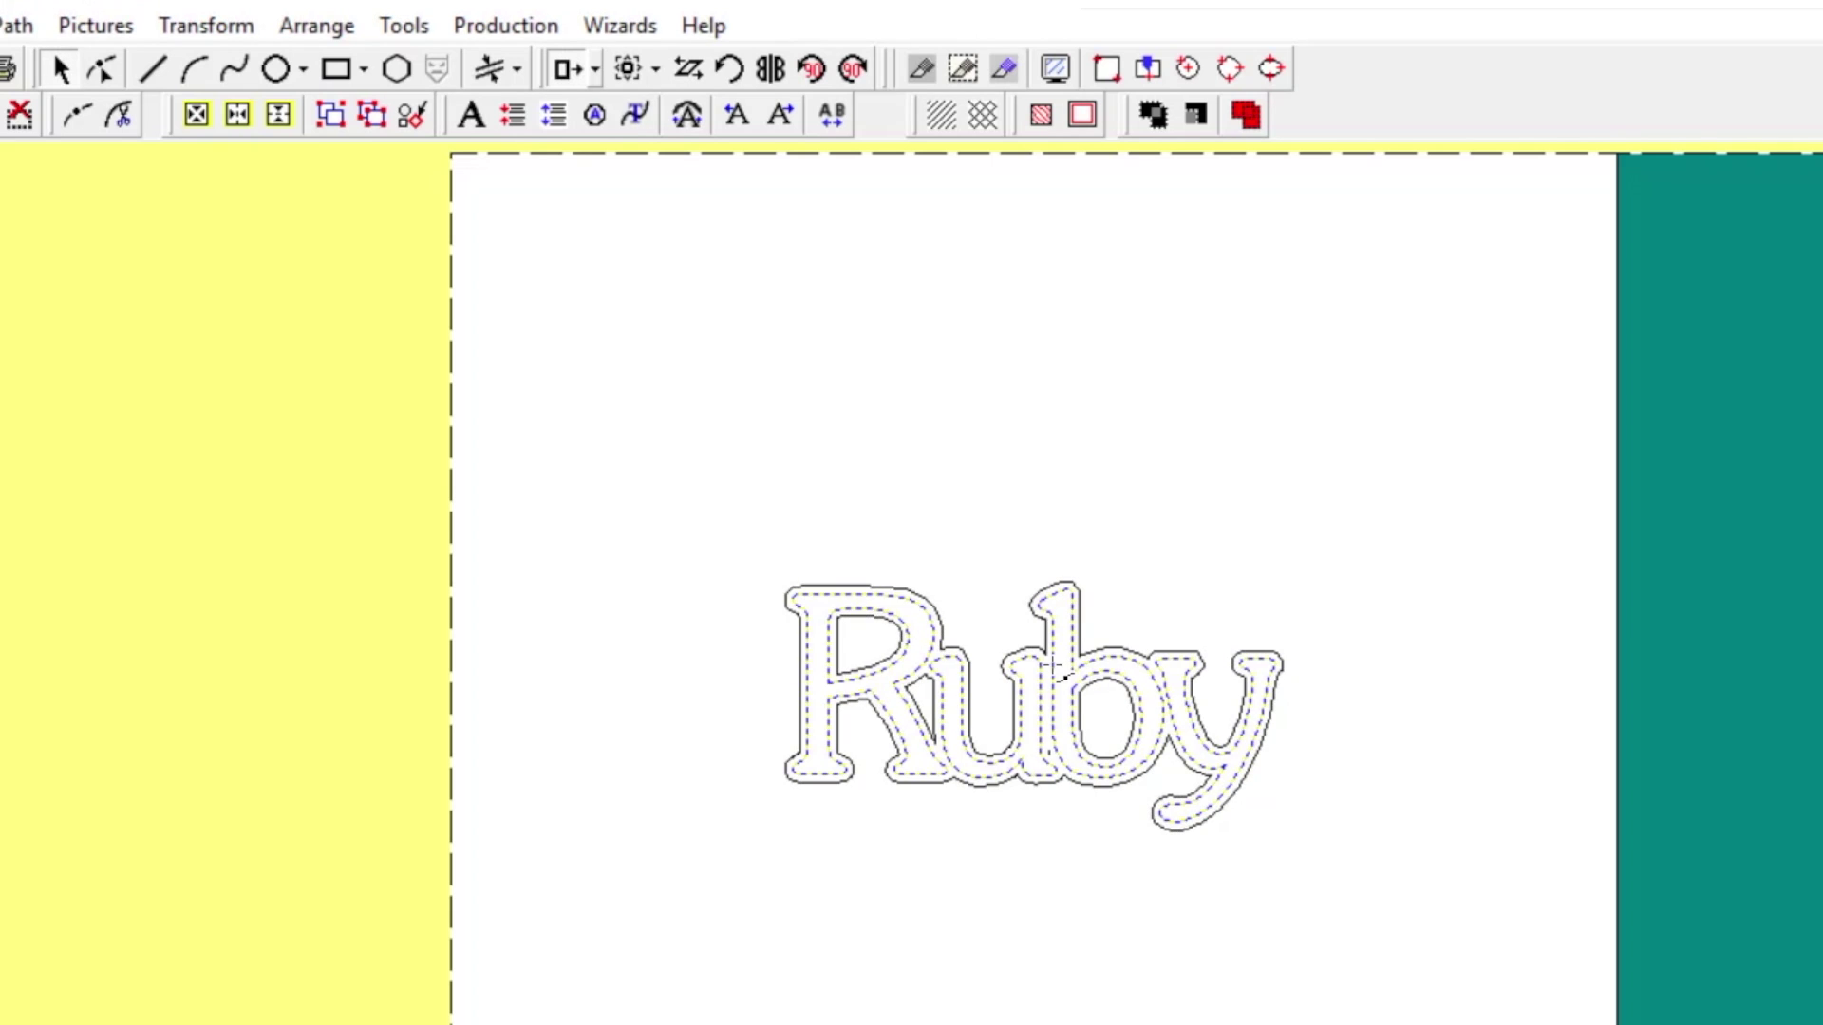
click(1054, 667)
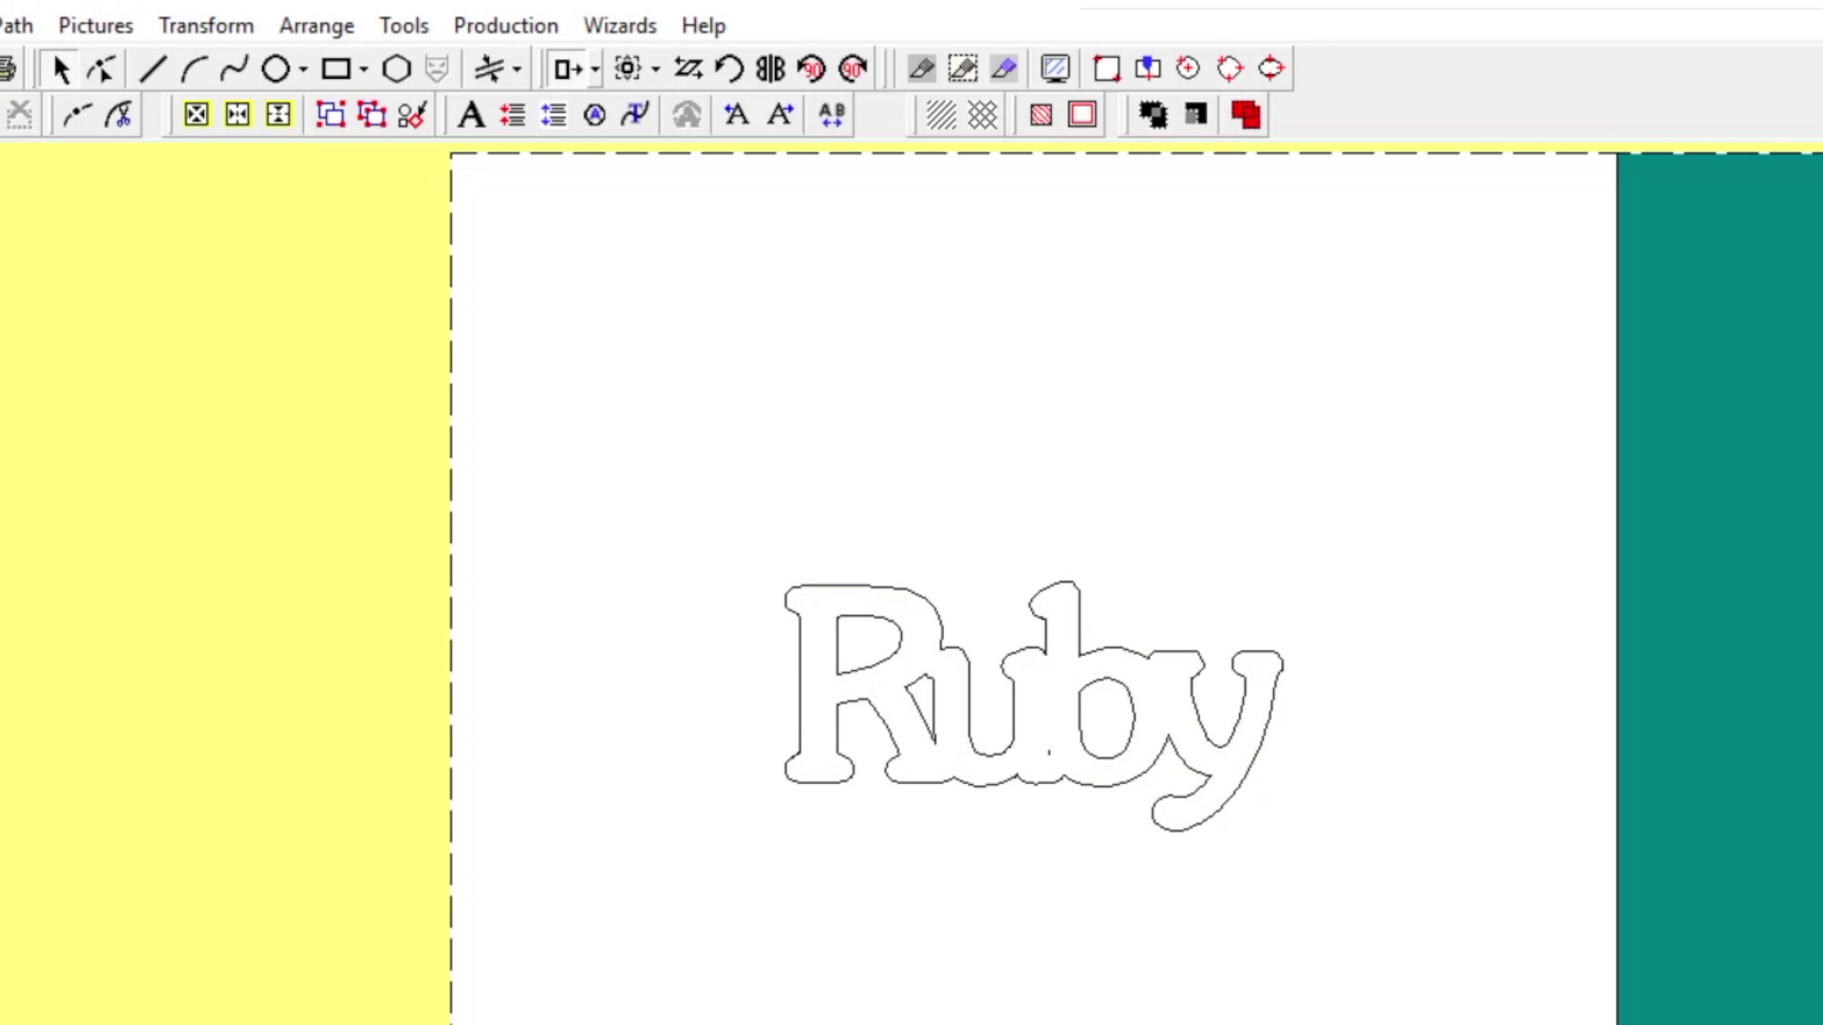
Choose the Gold Cutting process for production, and unlock its settings to set the depth to 0.7 mm
click(520, 28)
click(560, 148)
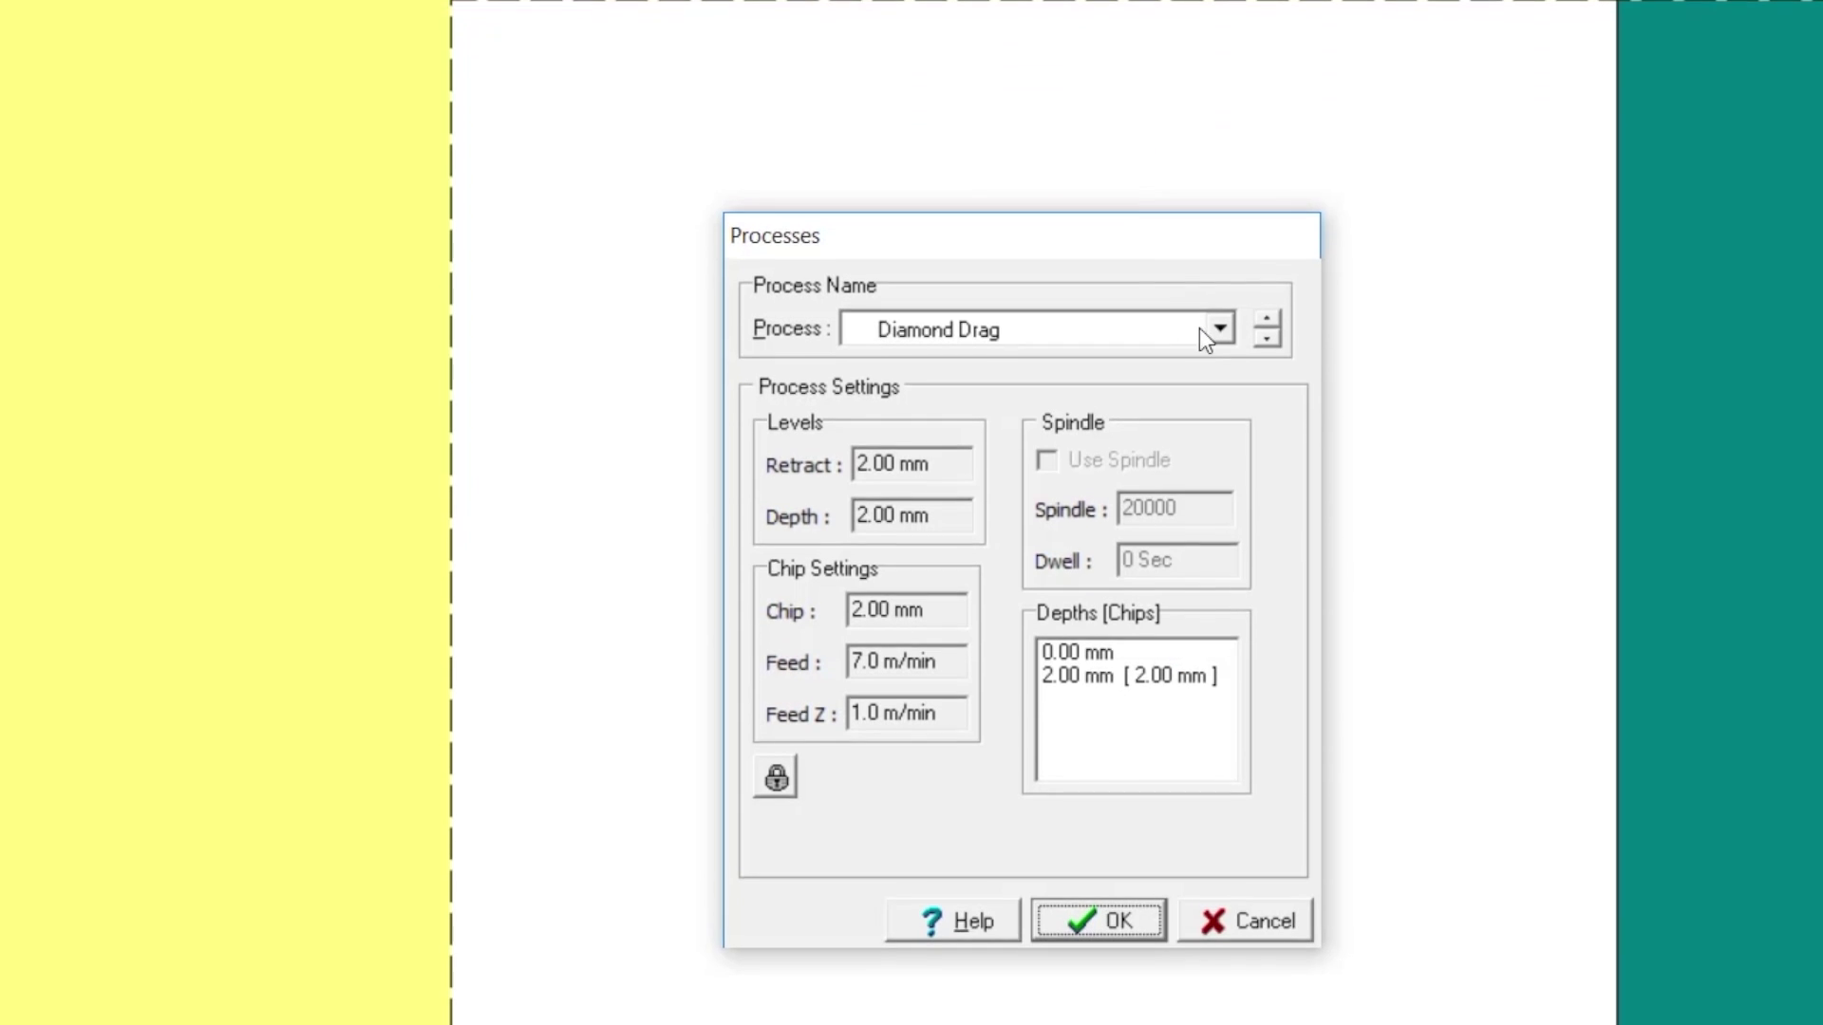
click(1204, 337)
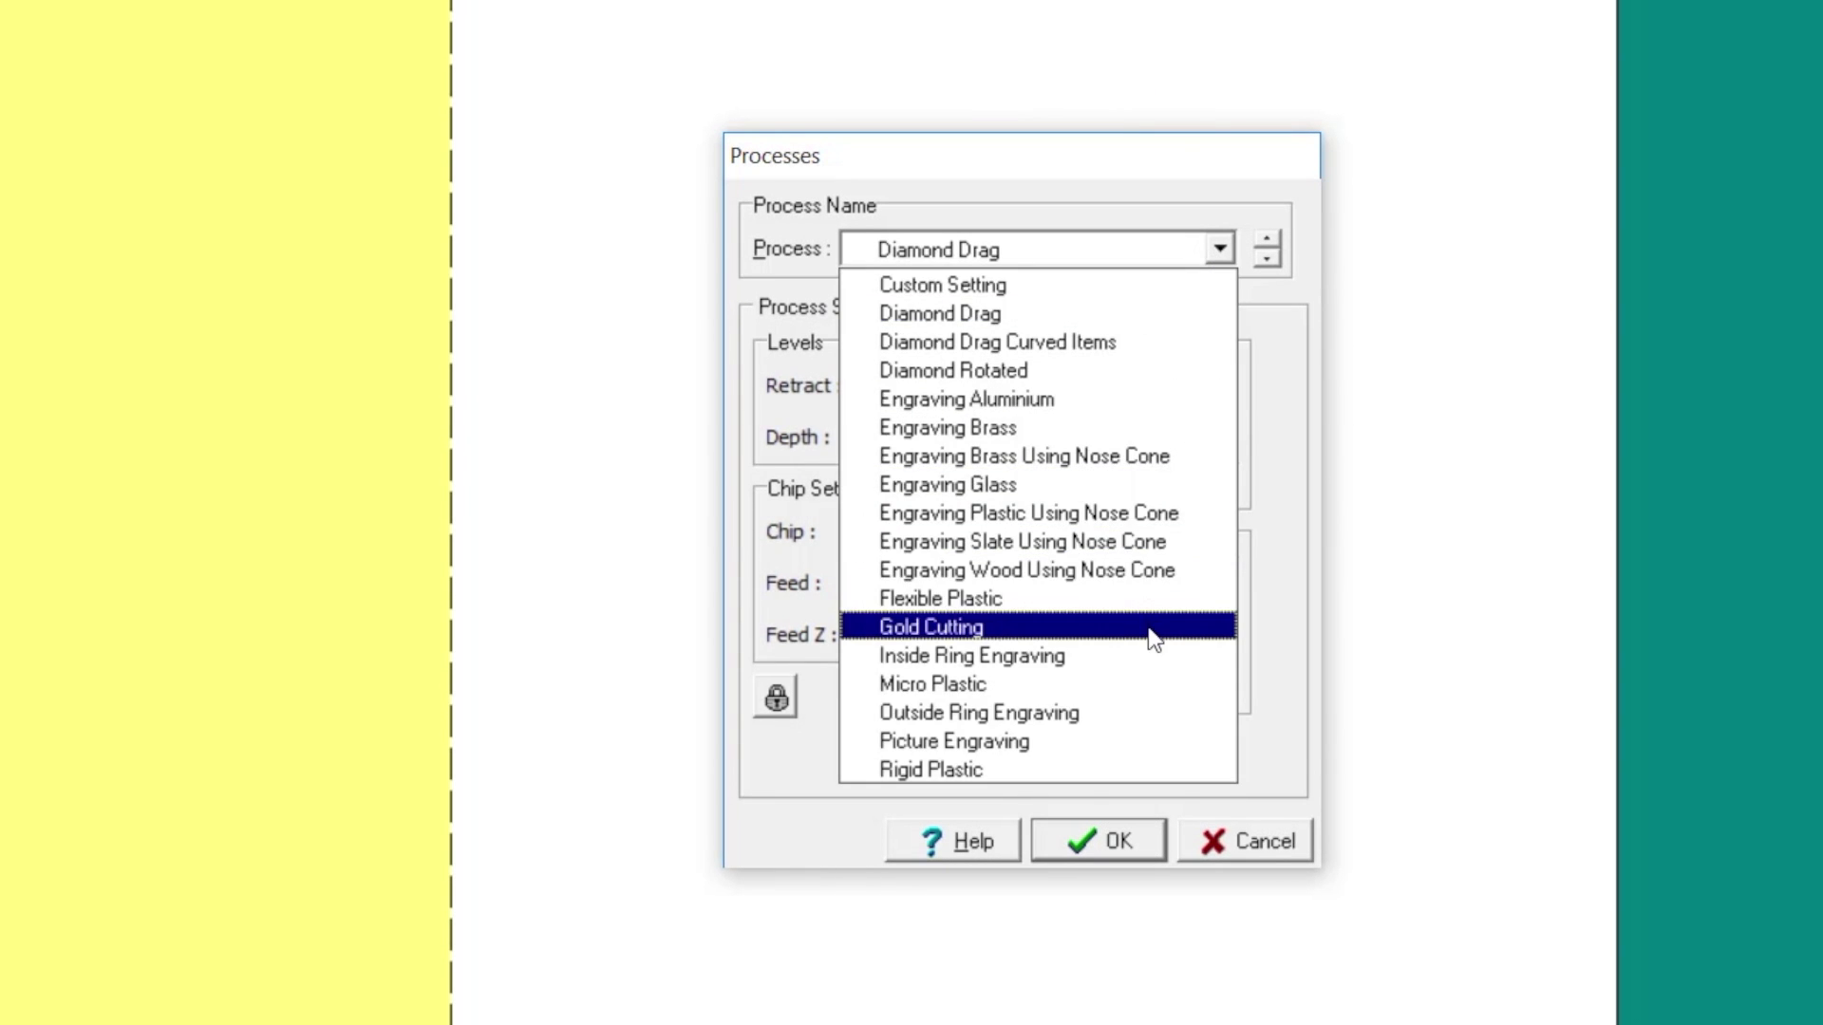
click(1151, 629)
click(775, 700)
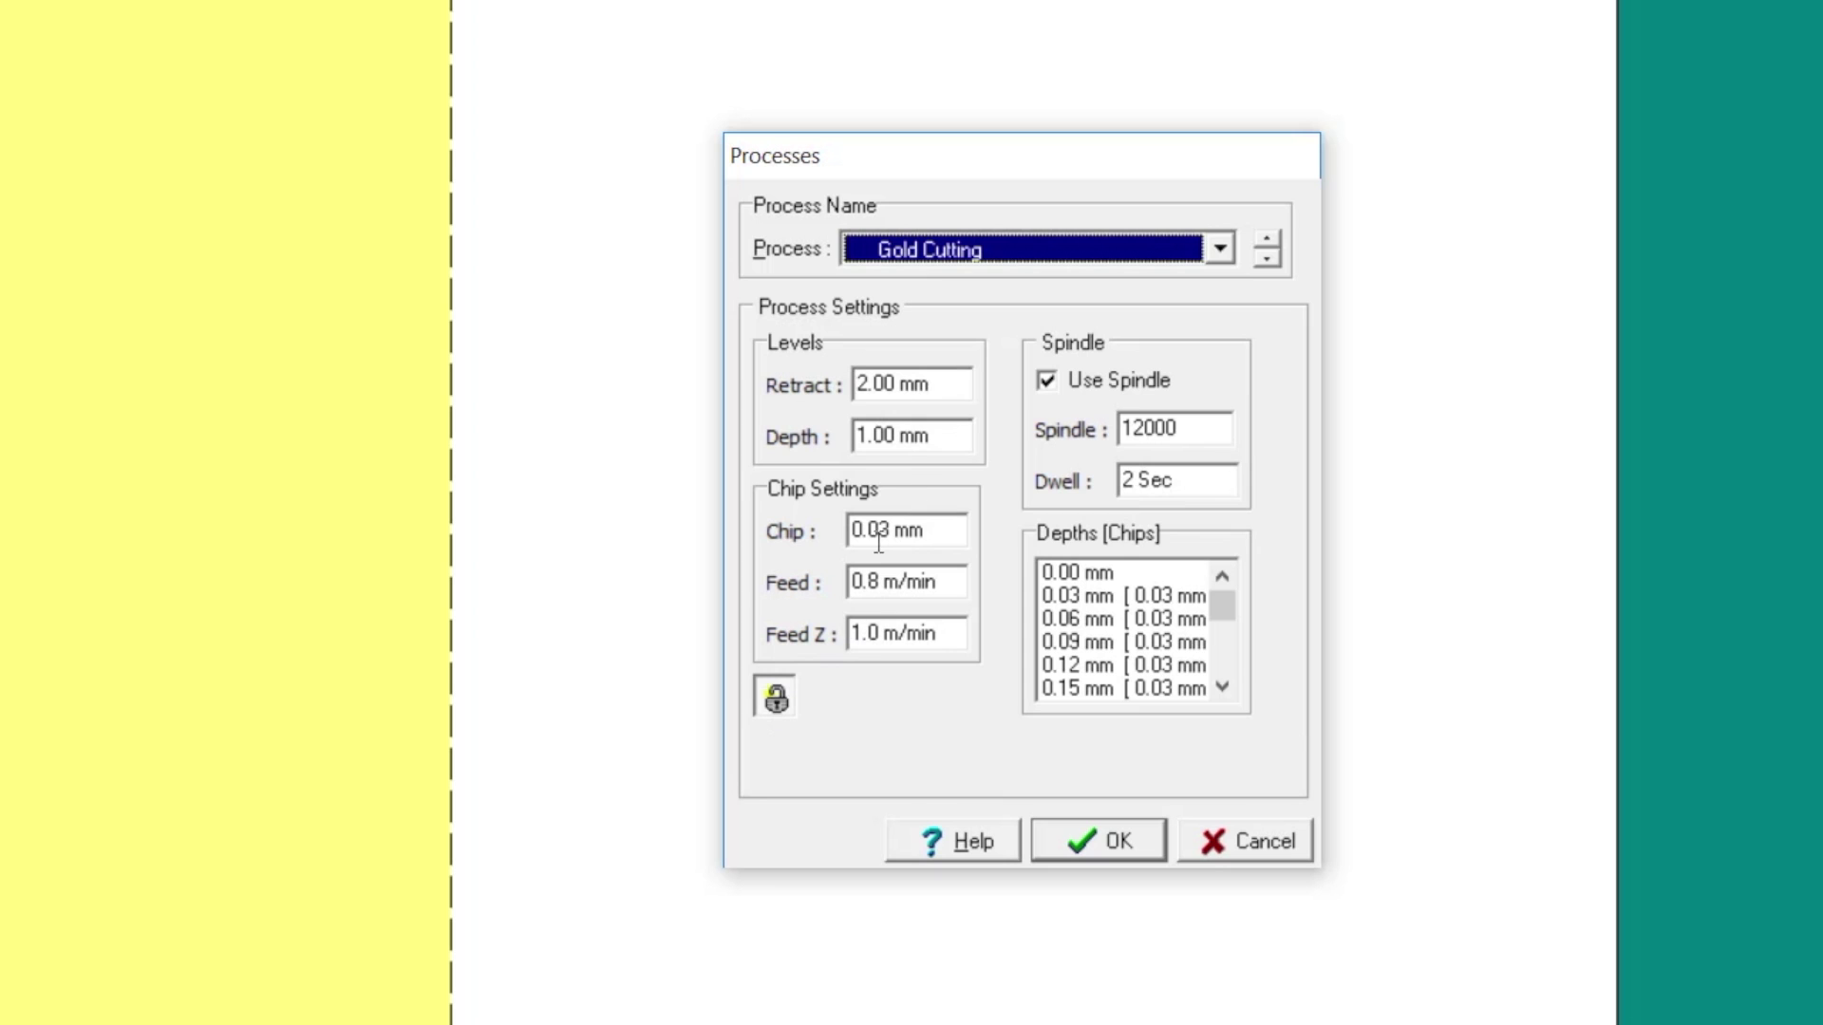
click(937, 441)
text(.7)
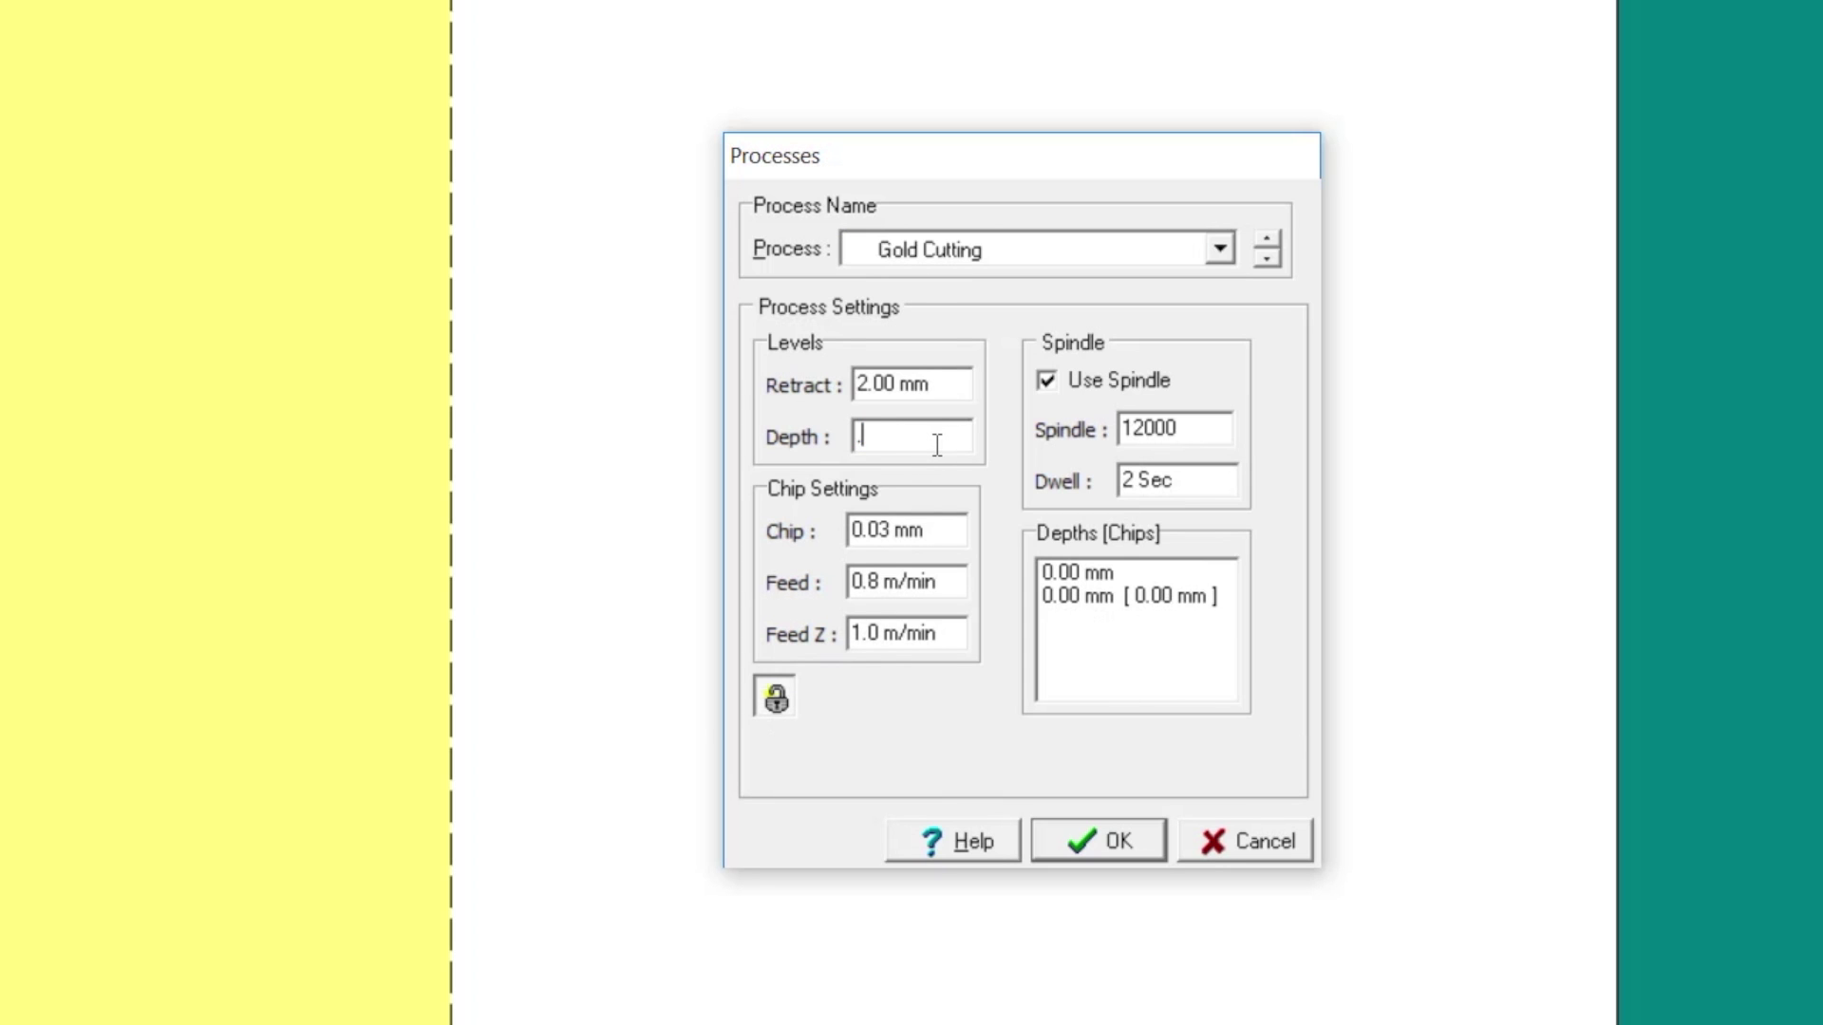